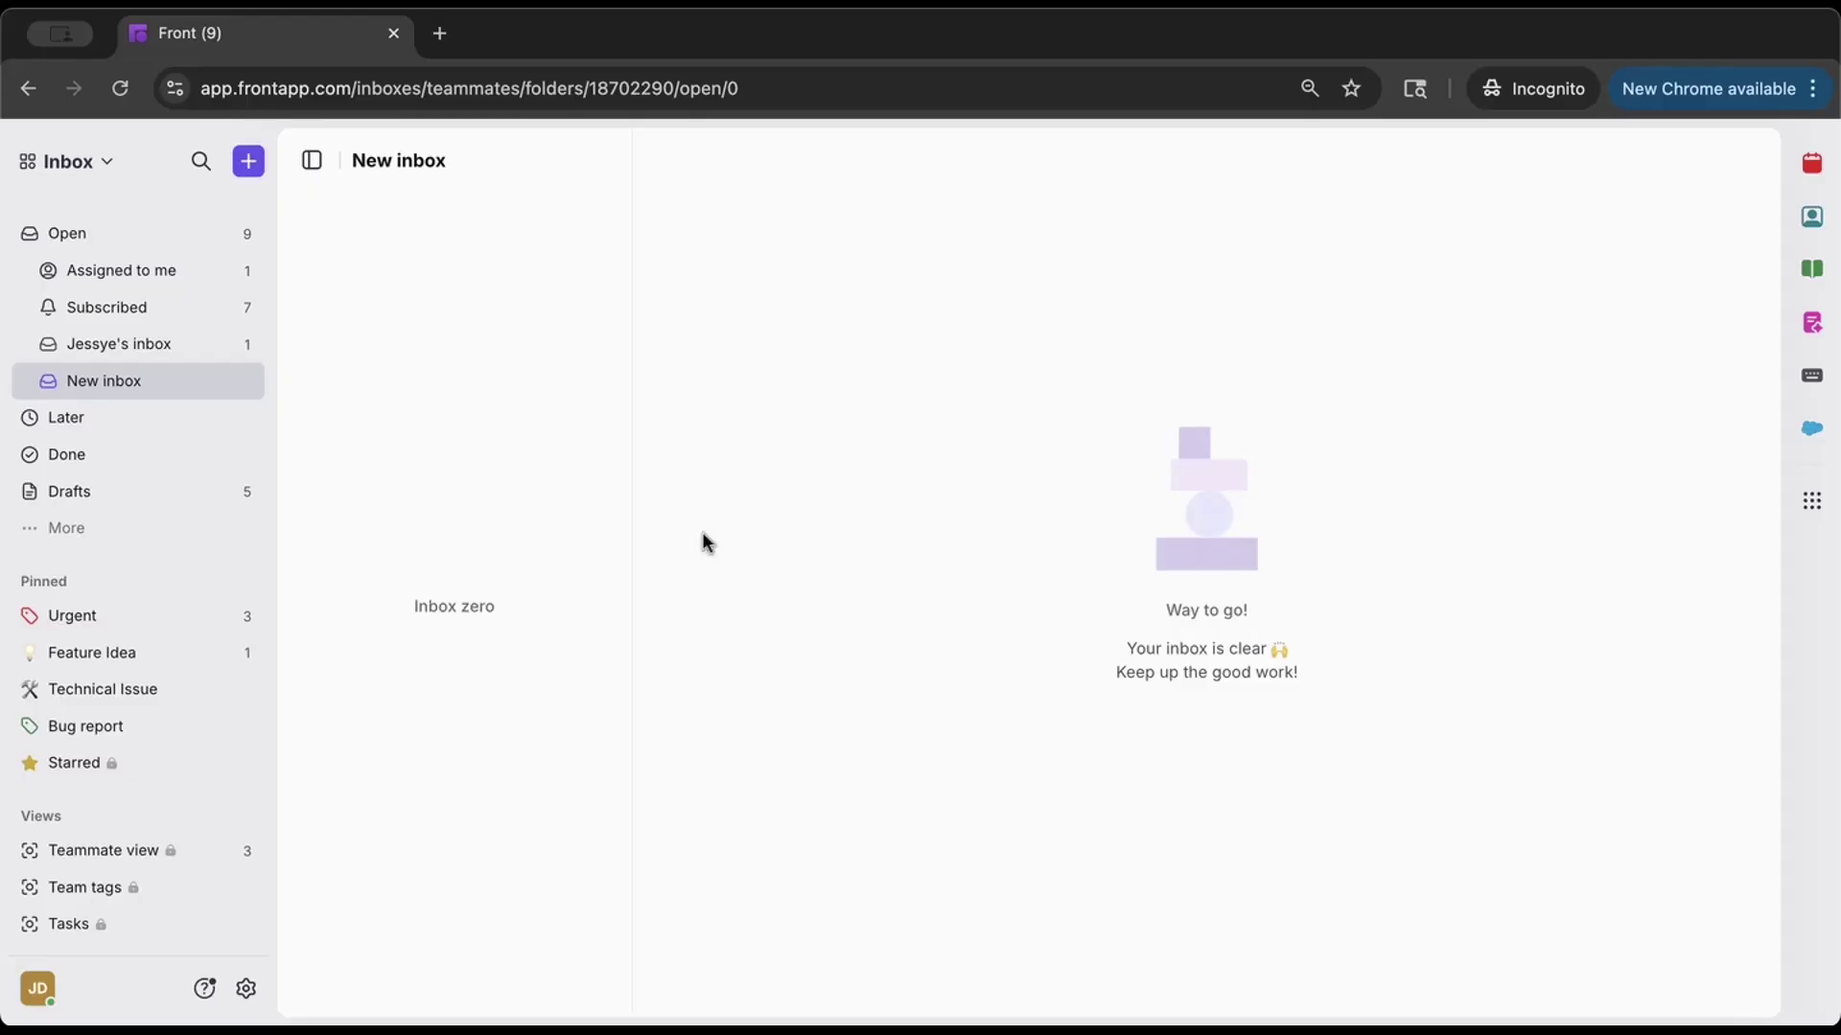
# Open the "Urgent: Marked as spam" conversation assigned to me and check its identified topics.
pyautogui.click(194, 265)
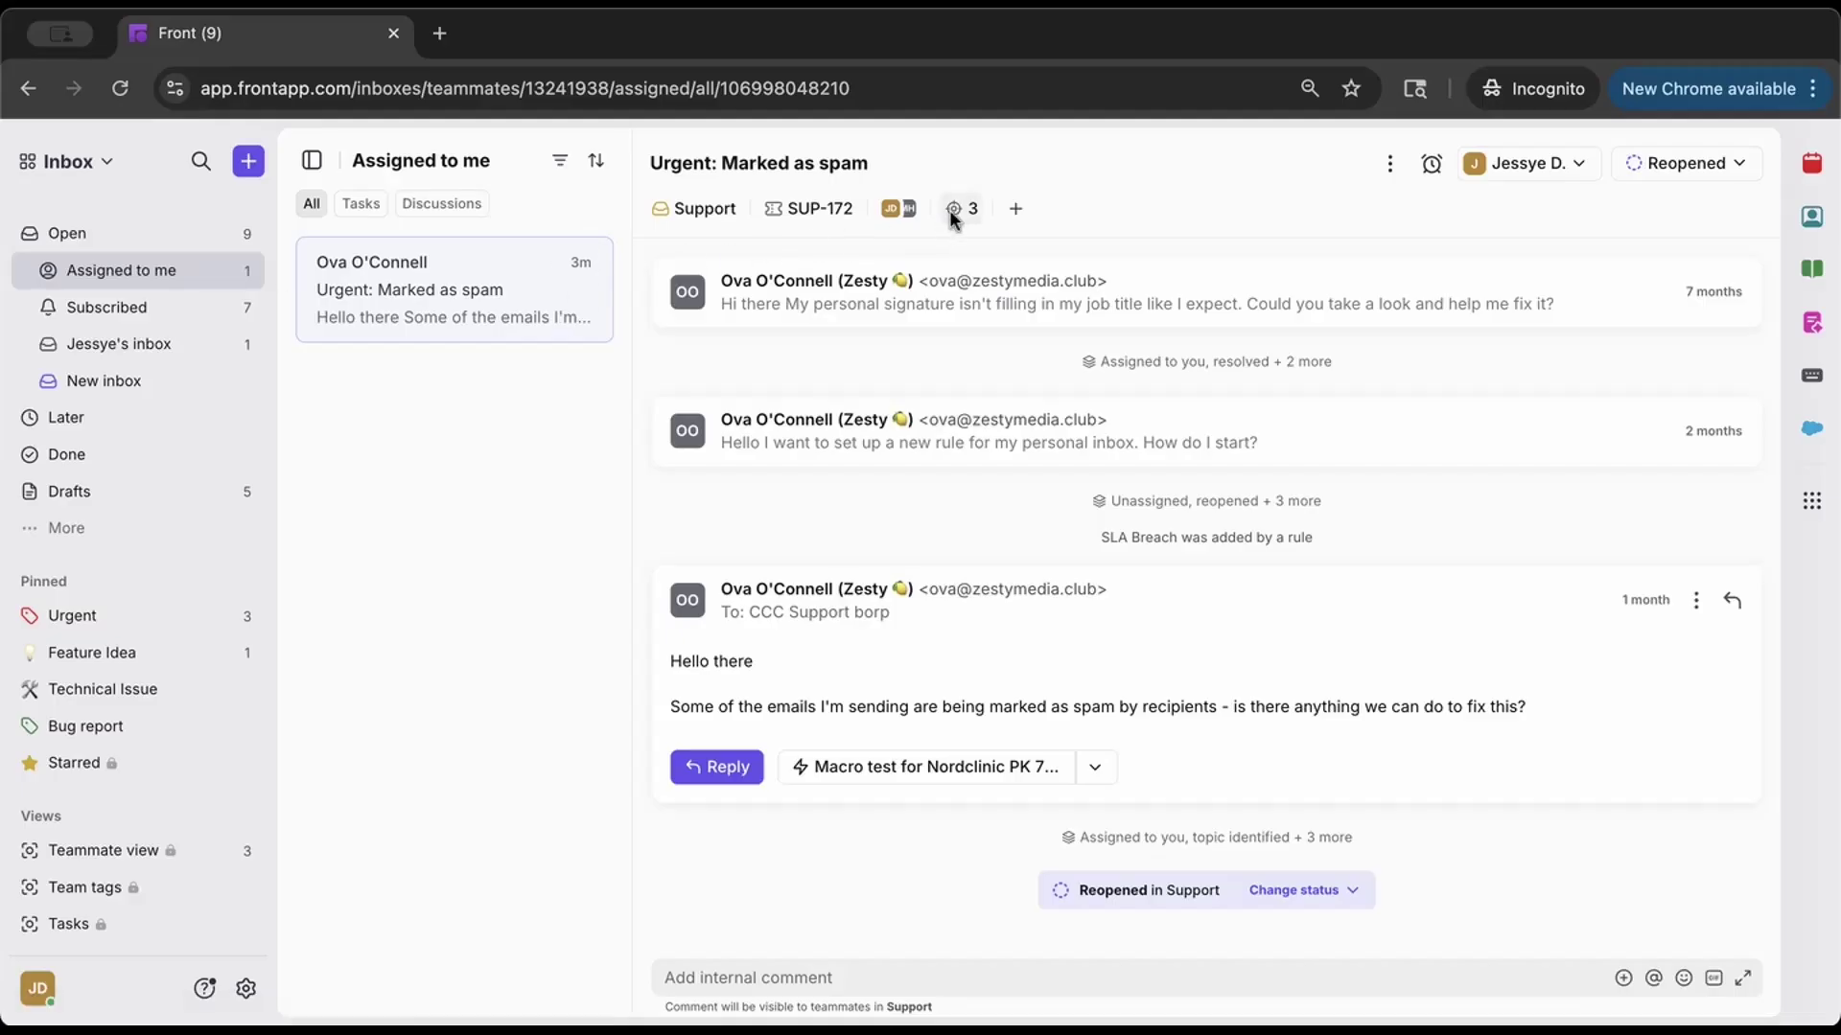
pyautogui.moveTo(951, 209)
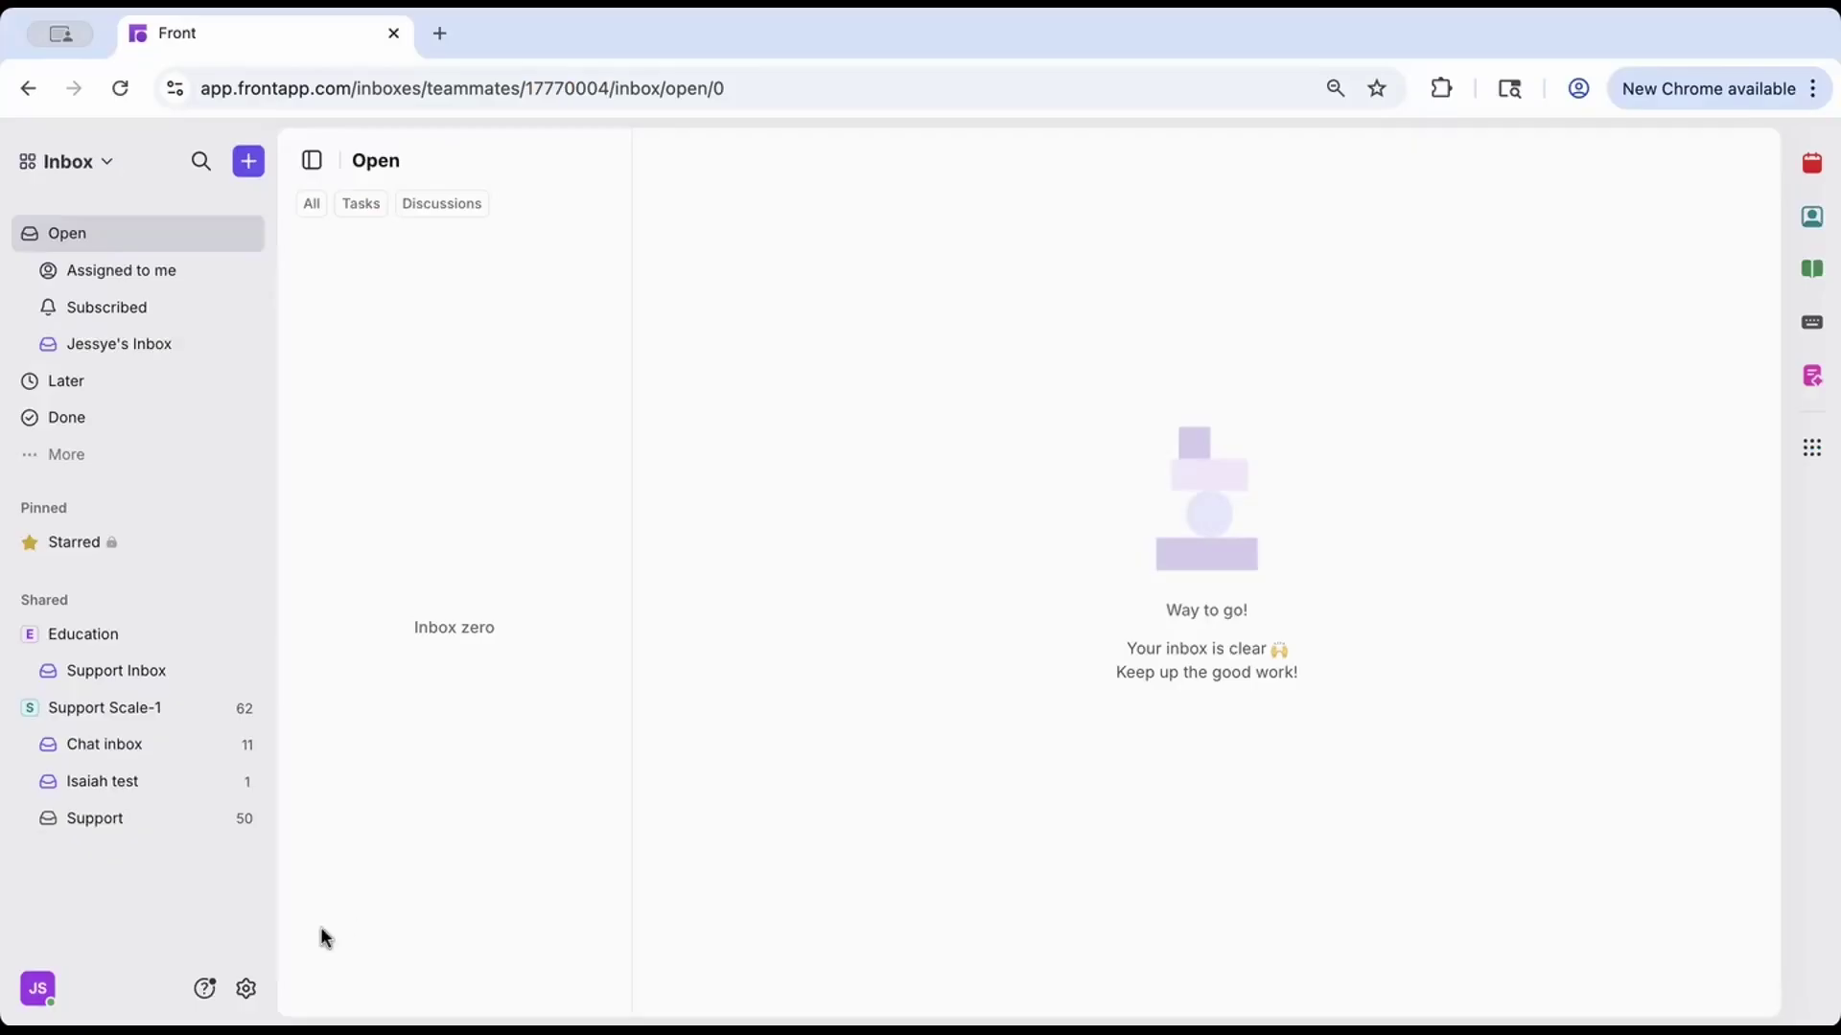
# Make Topics and Copilot available in the Support Inbox of the Education workspace and save the Front AI settings.
pyautogui.click(246, 990)
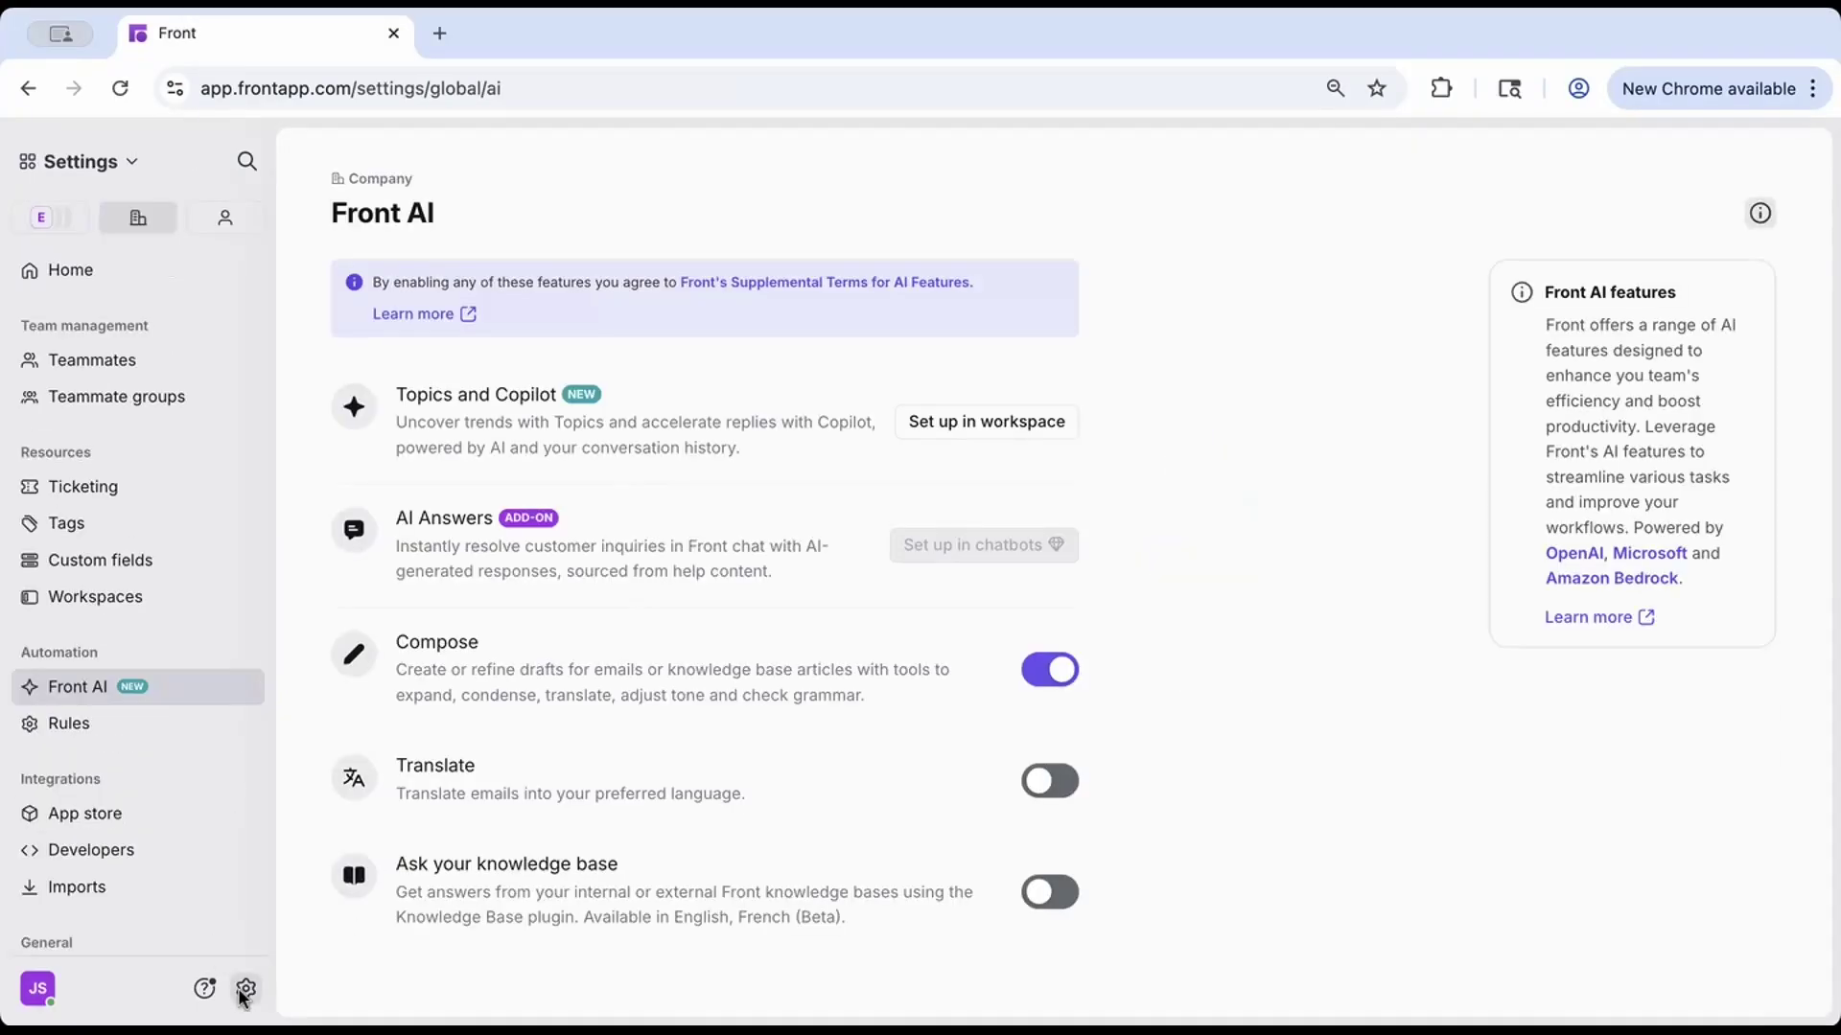
pyautogui.click(43, 220)
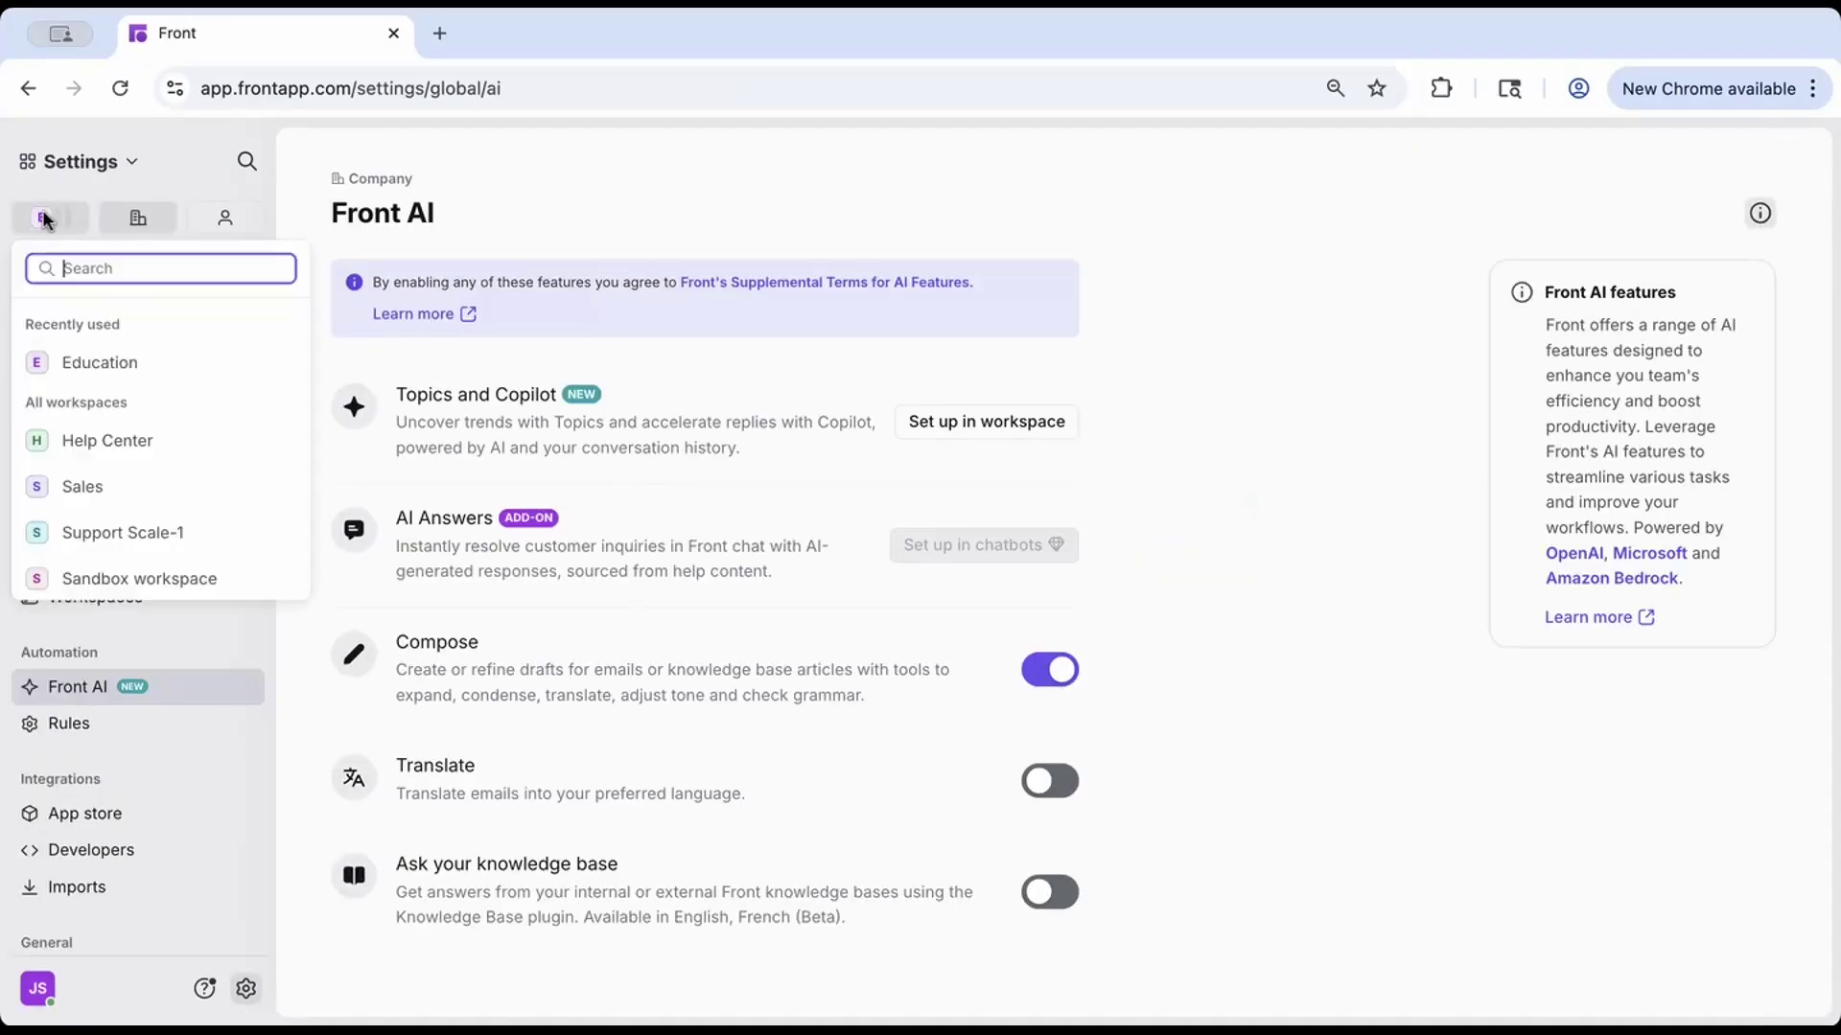
pyautogui.click(67, 362)
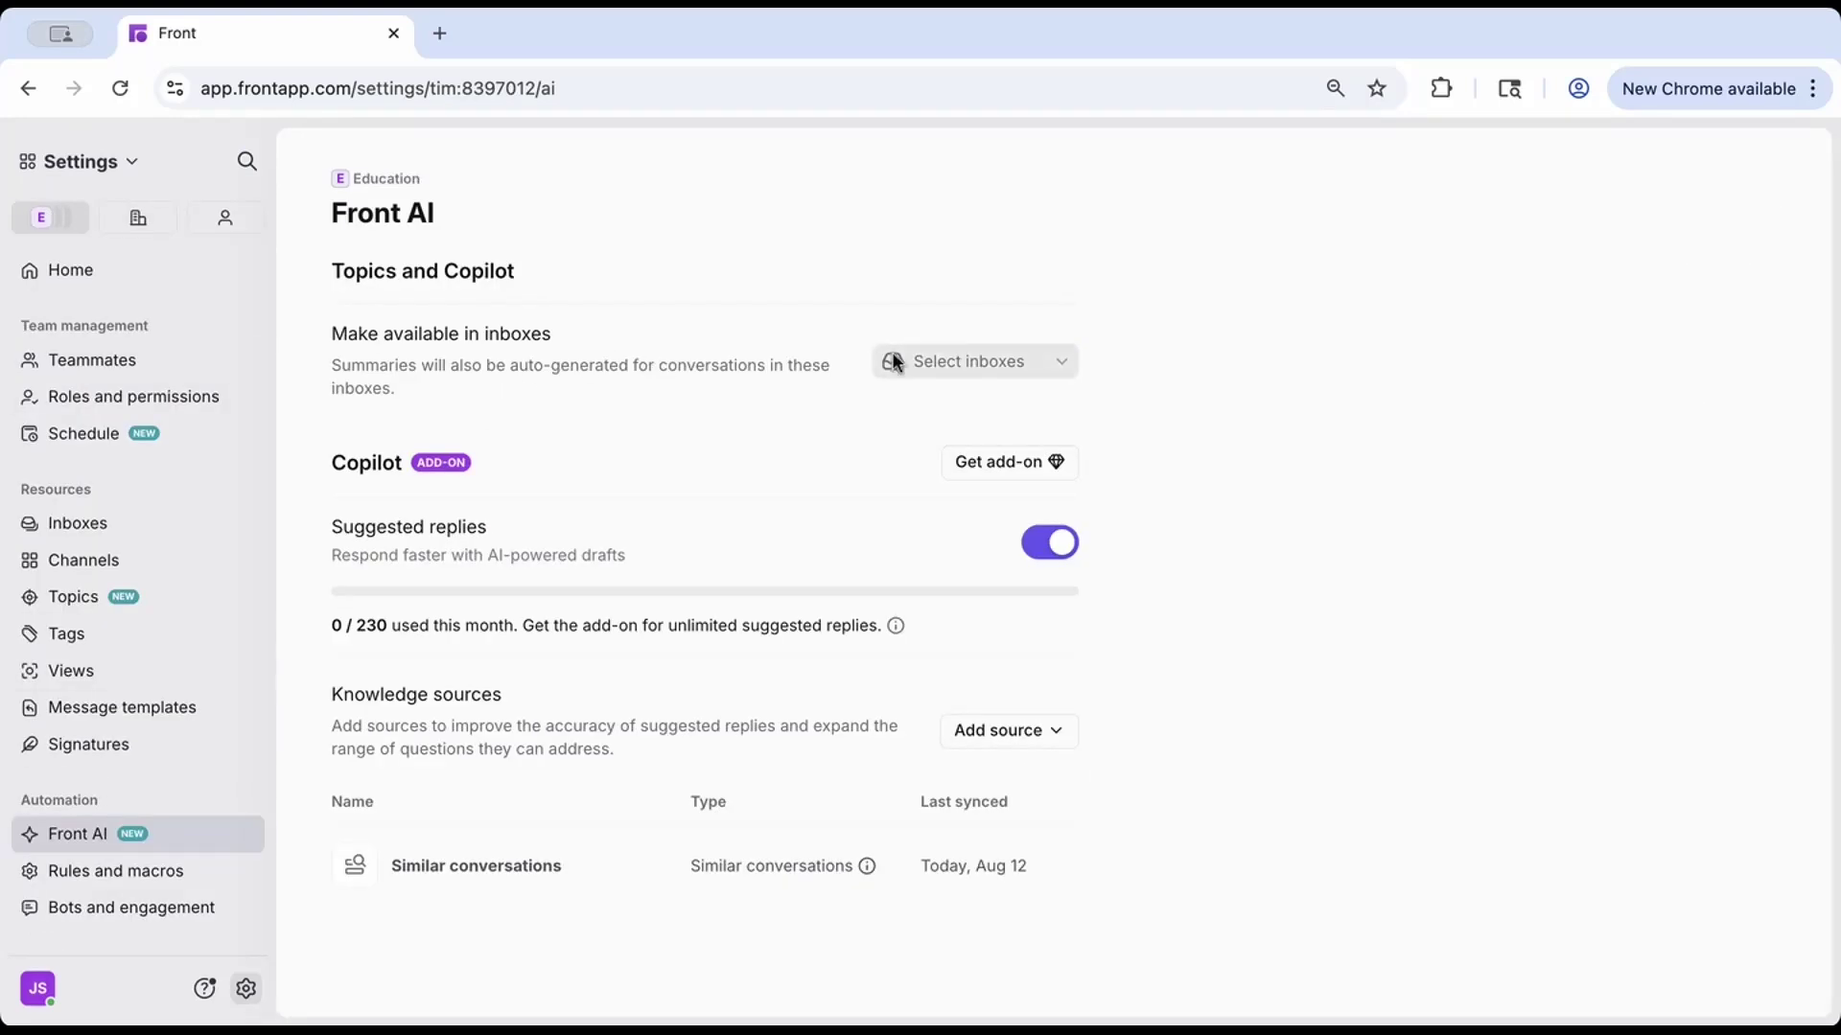
pyautogui.click(1060, 366)
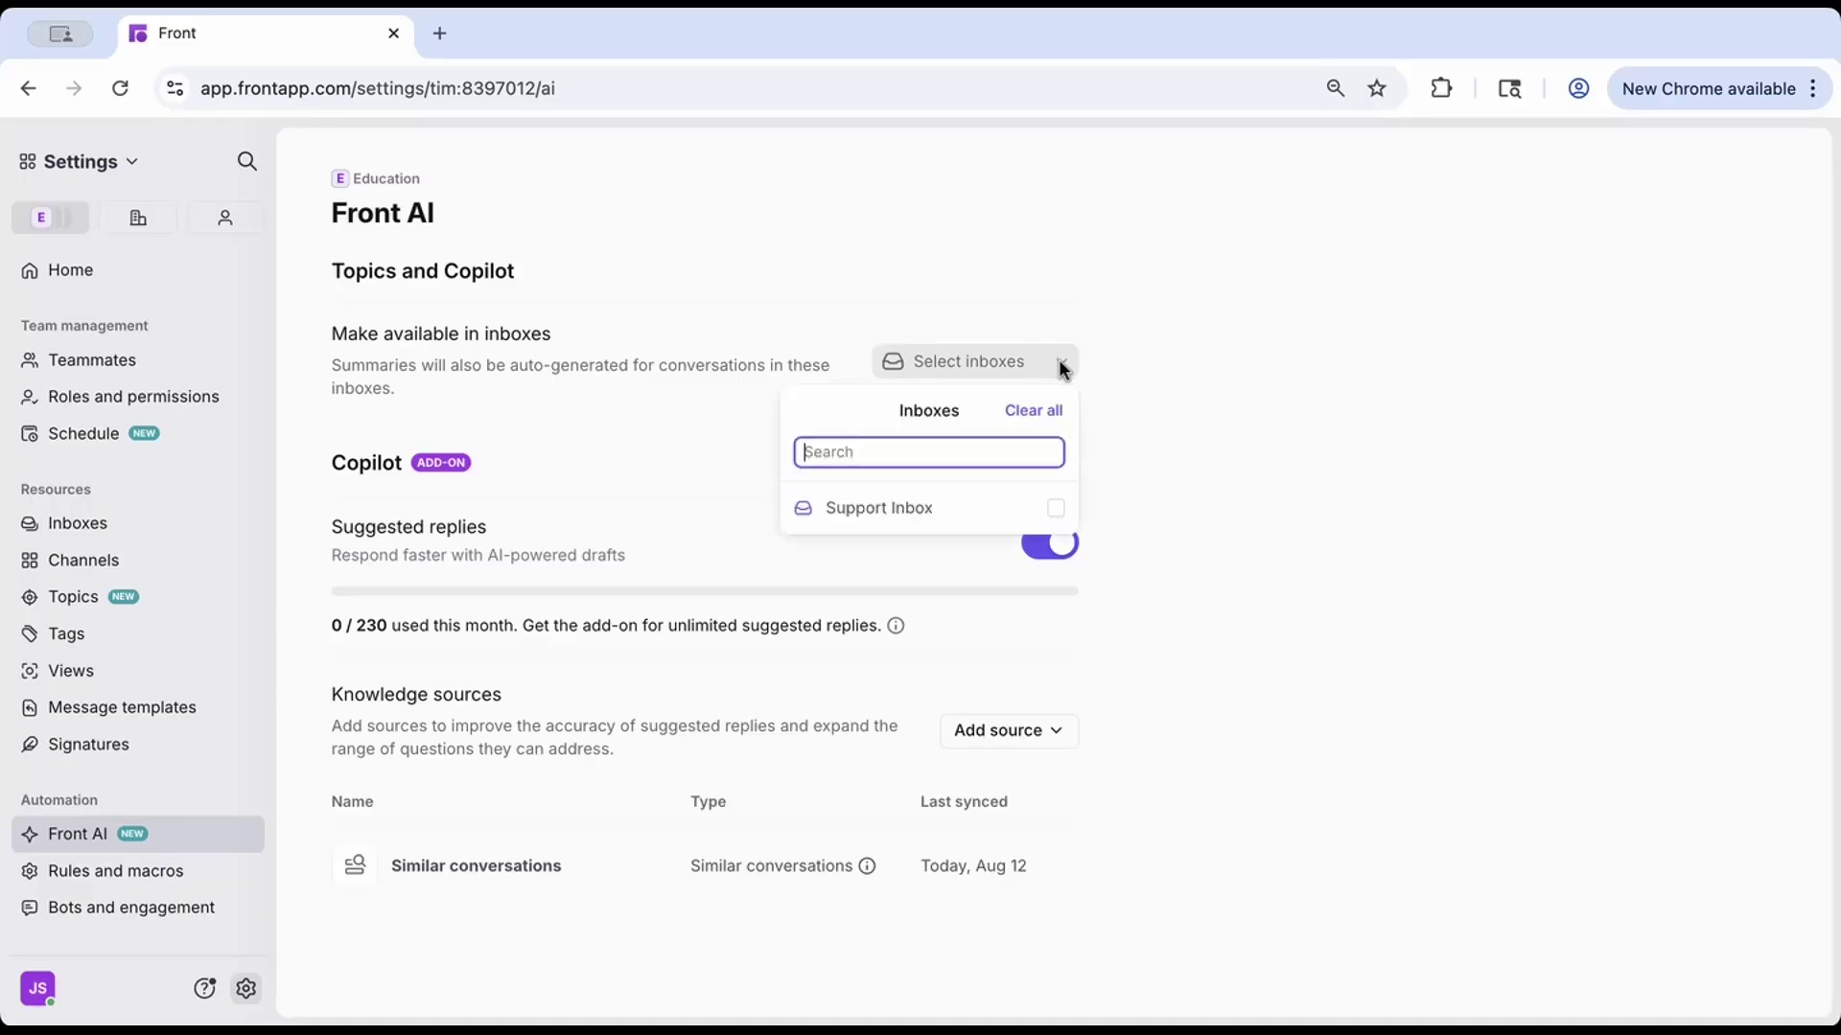
pyautogui.click(1056, 510)
pyautogui.click(1194, 443)
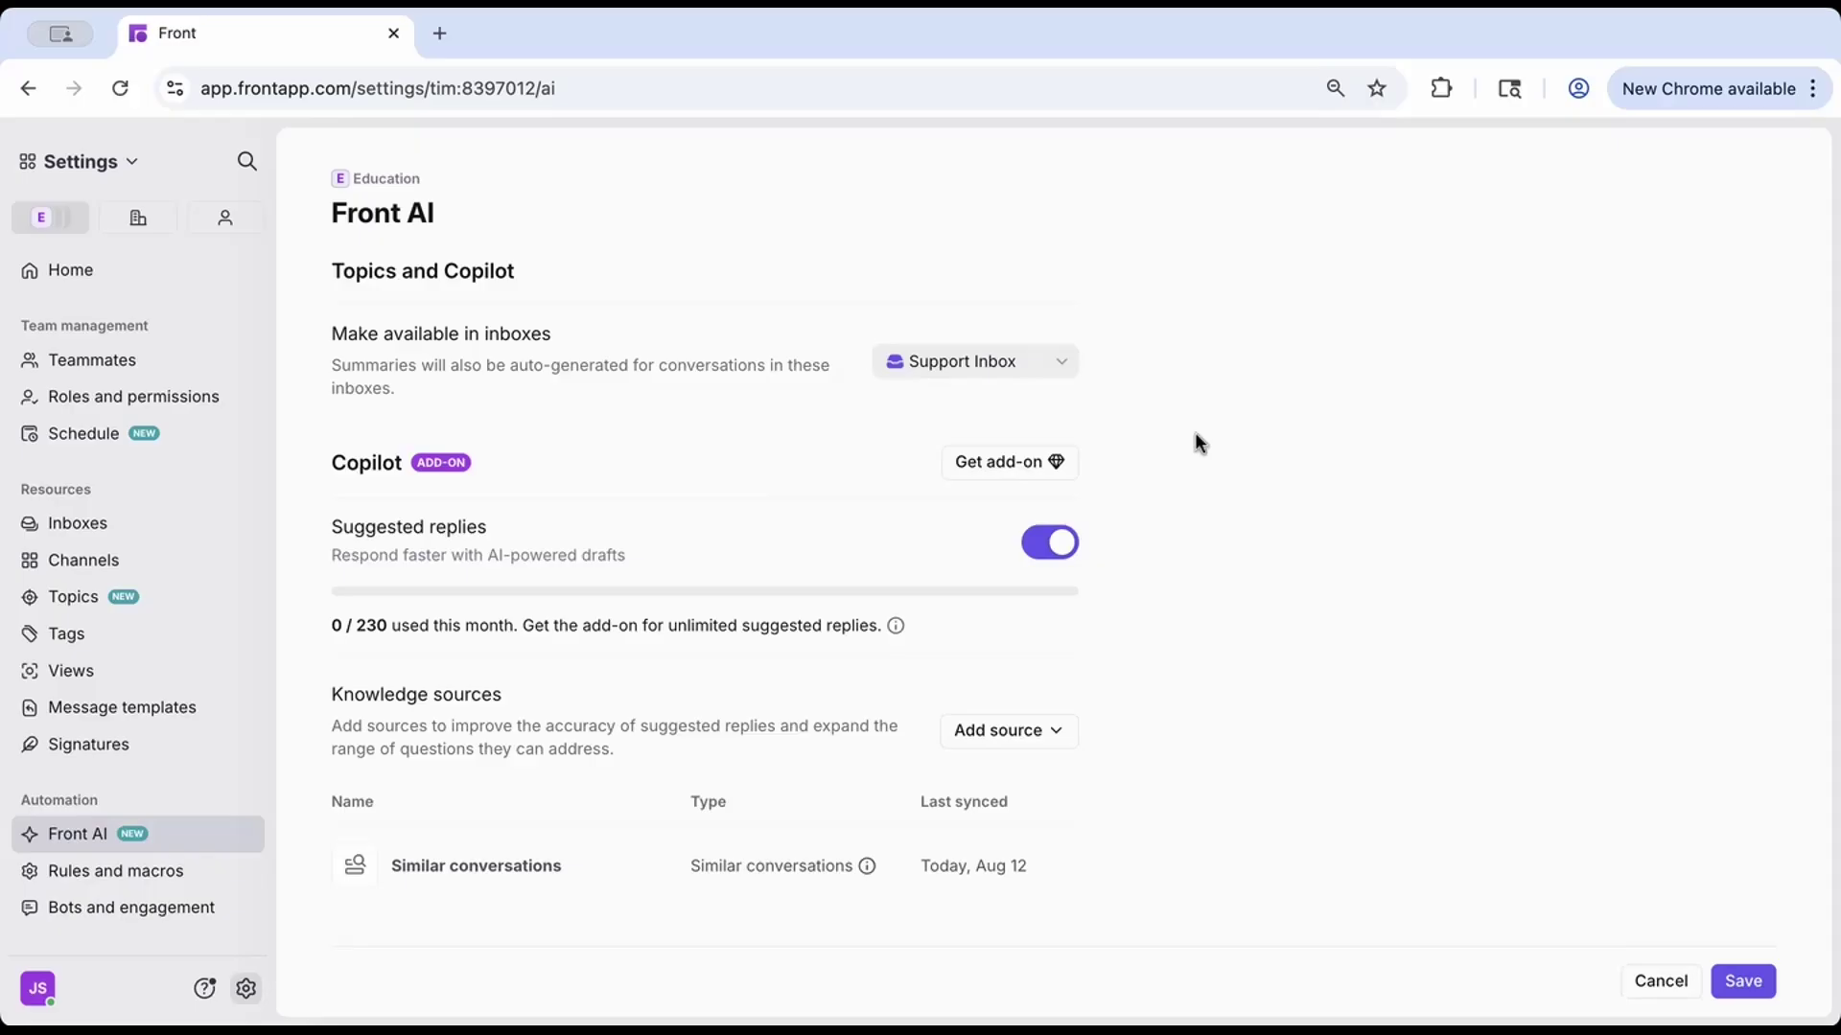
pyautogui.click(1746, 997)
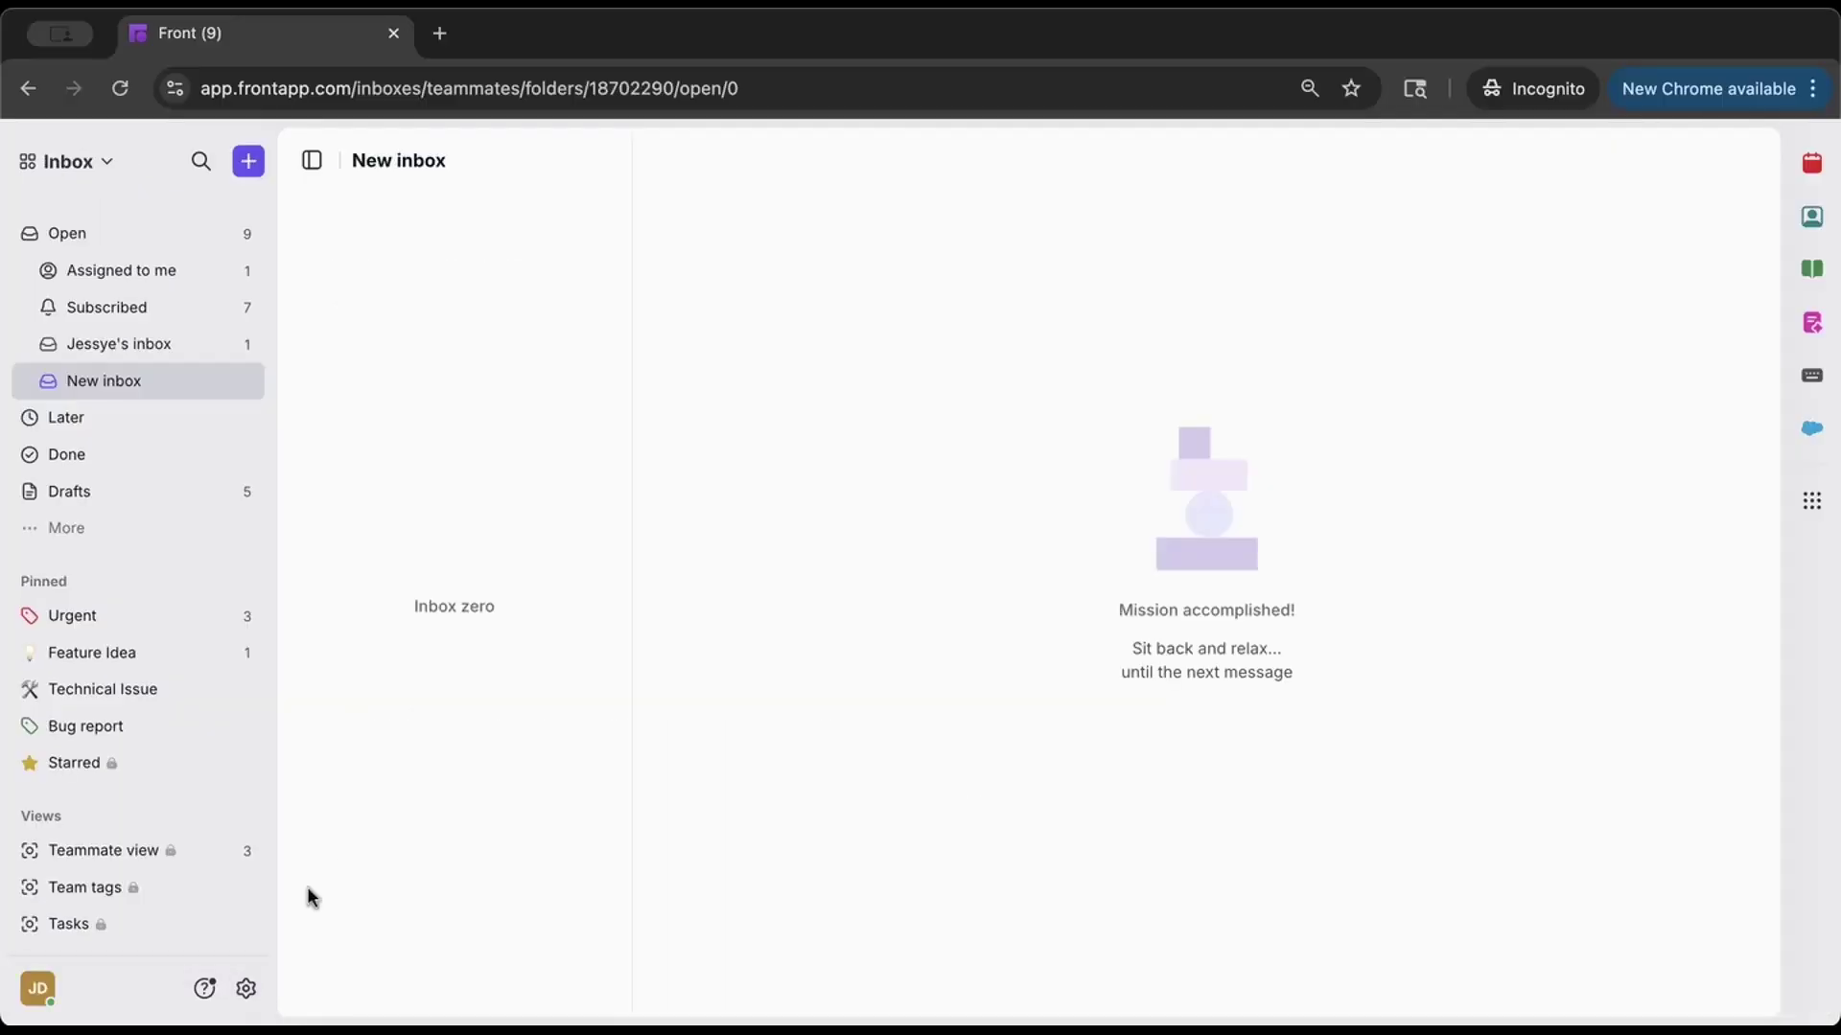
# Review the Support / CS workspace's topics and examine the conversations and rules for "Preference saving error with callback requests".
pyautogui.click(247, 988)
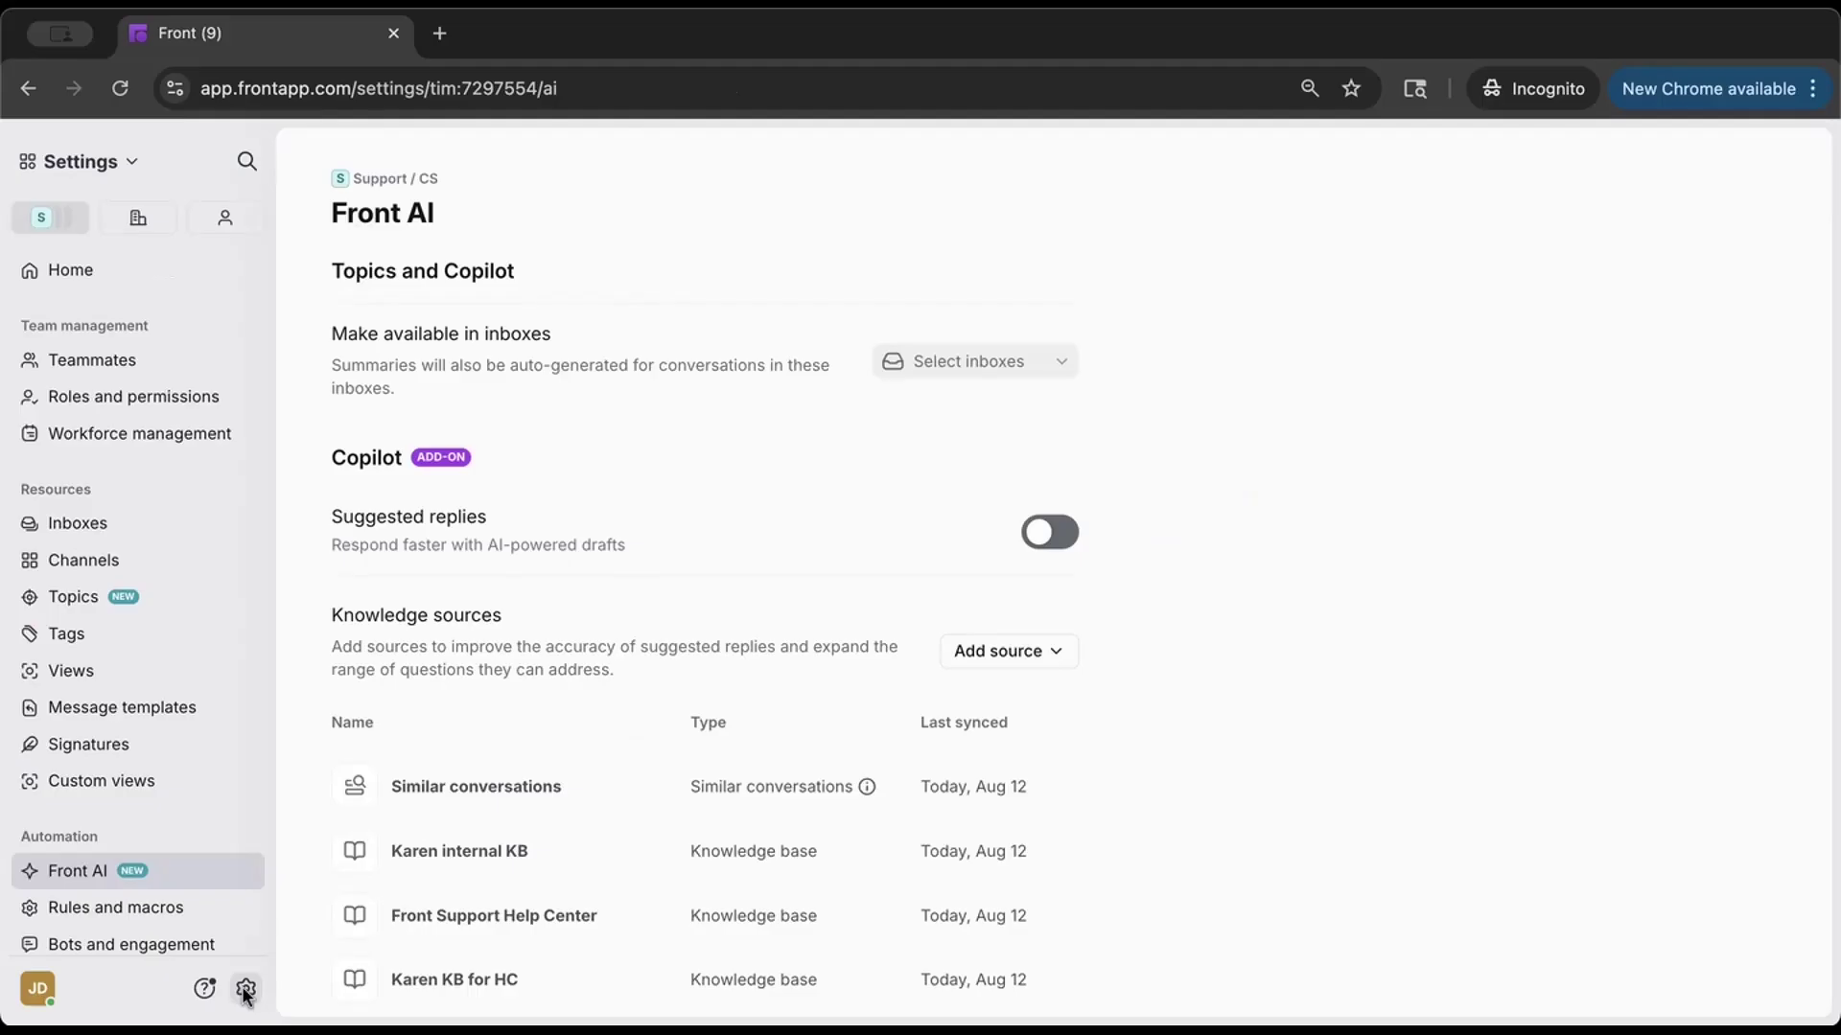
pyautogui.click(107, 593)
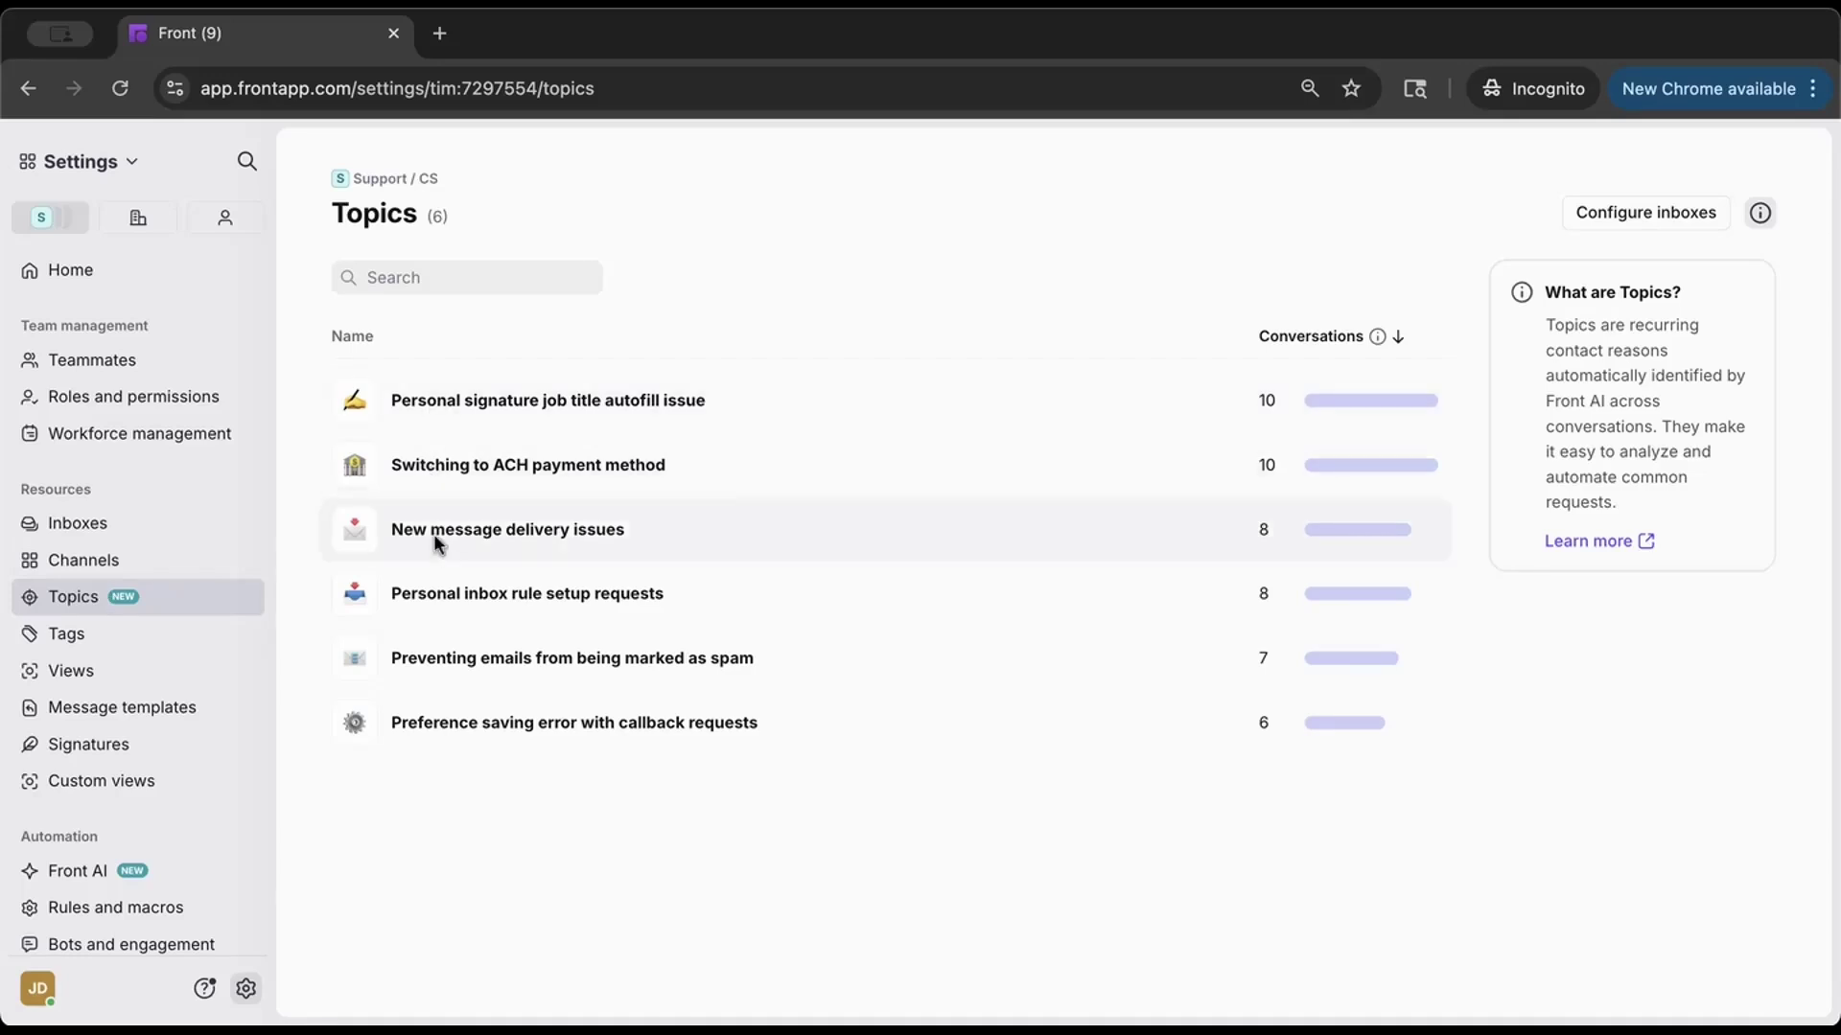
pyautogui.click(437, 727)
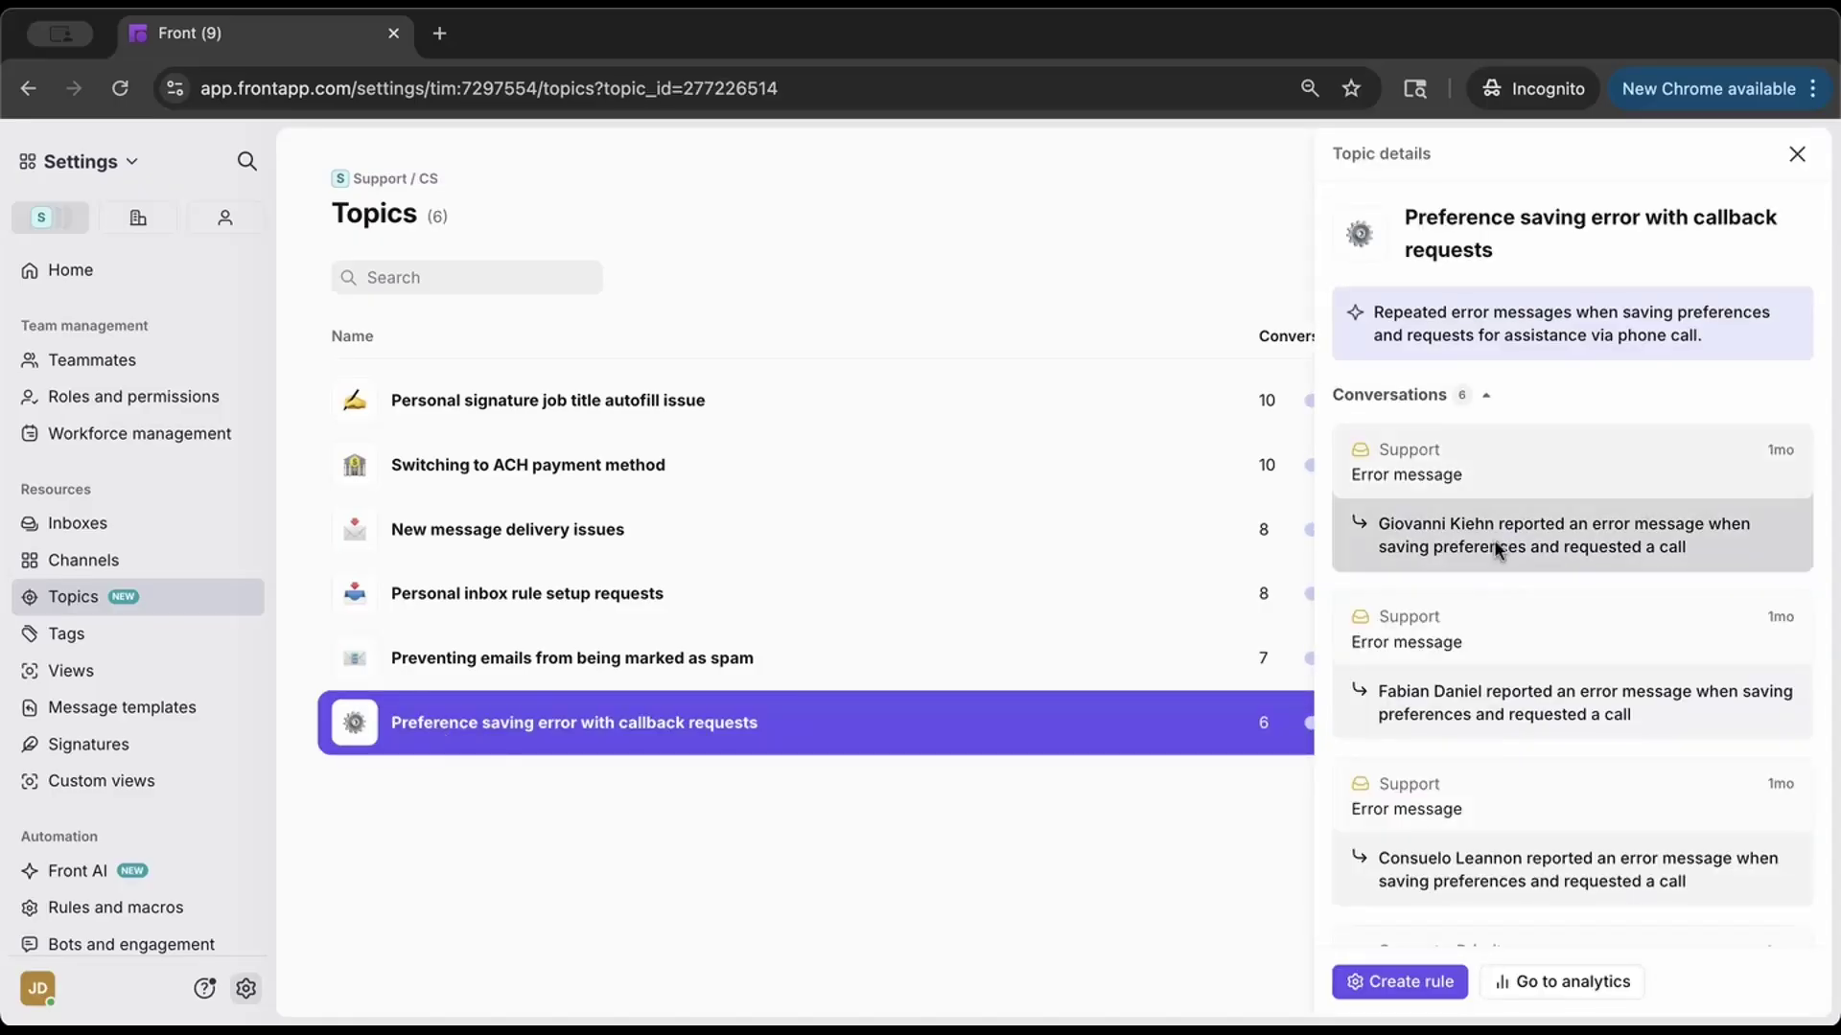
pyautogui.scroll(-4, 1497, 537)
pyautogui.scroll(-1, 1494, 542)
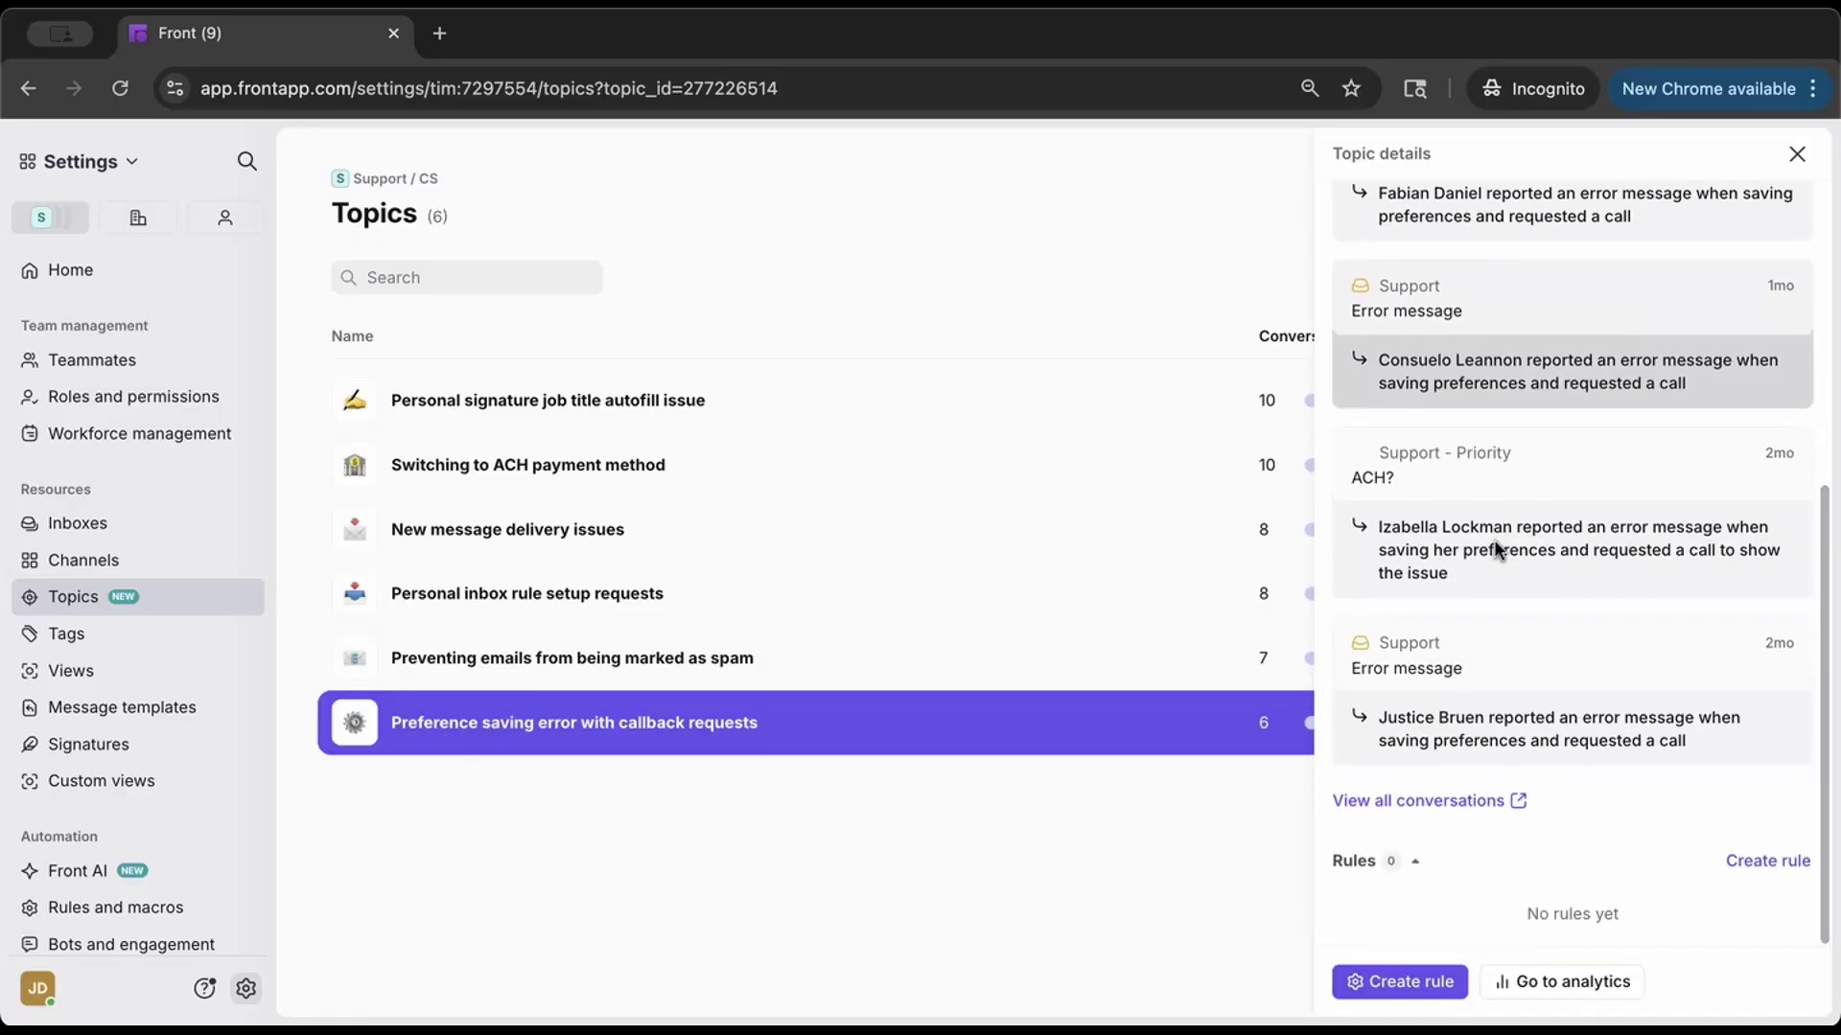
pyautogui.scroll(7, 1495, 548)
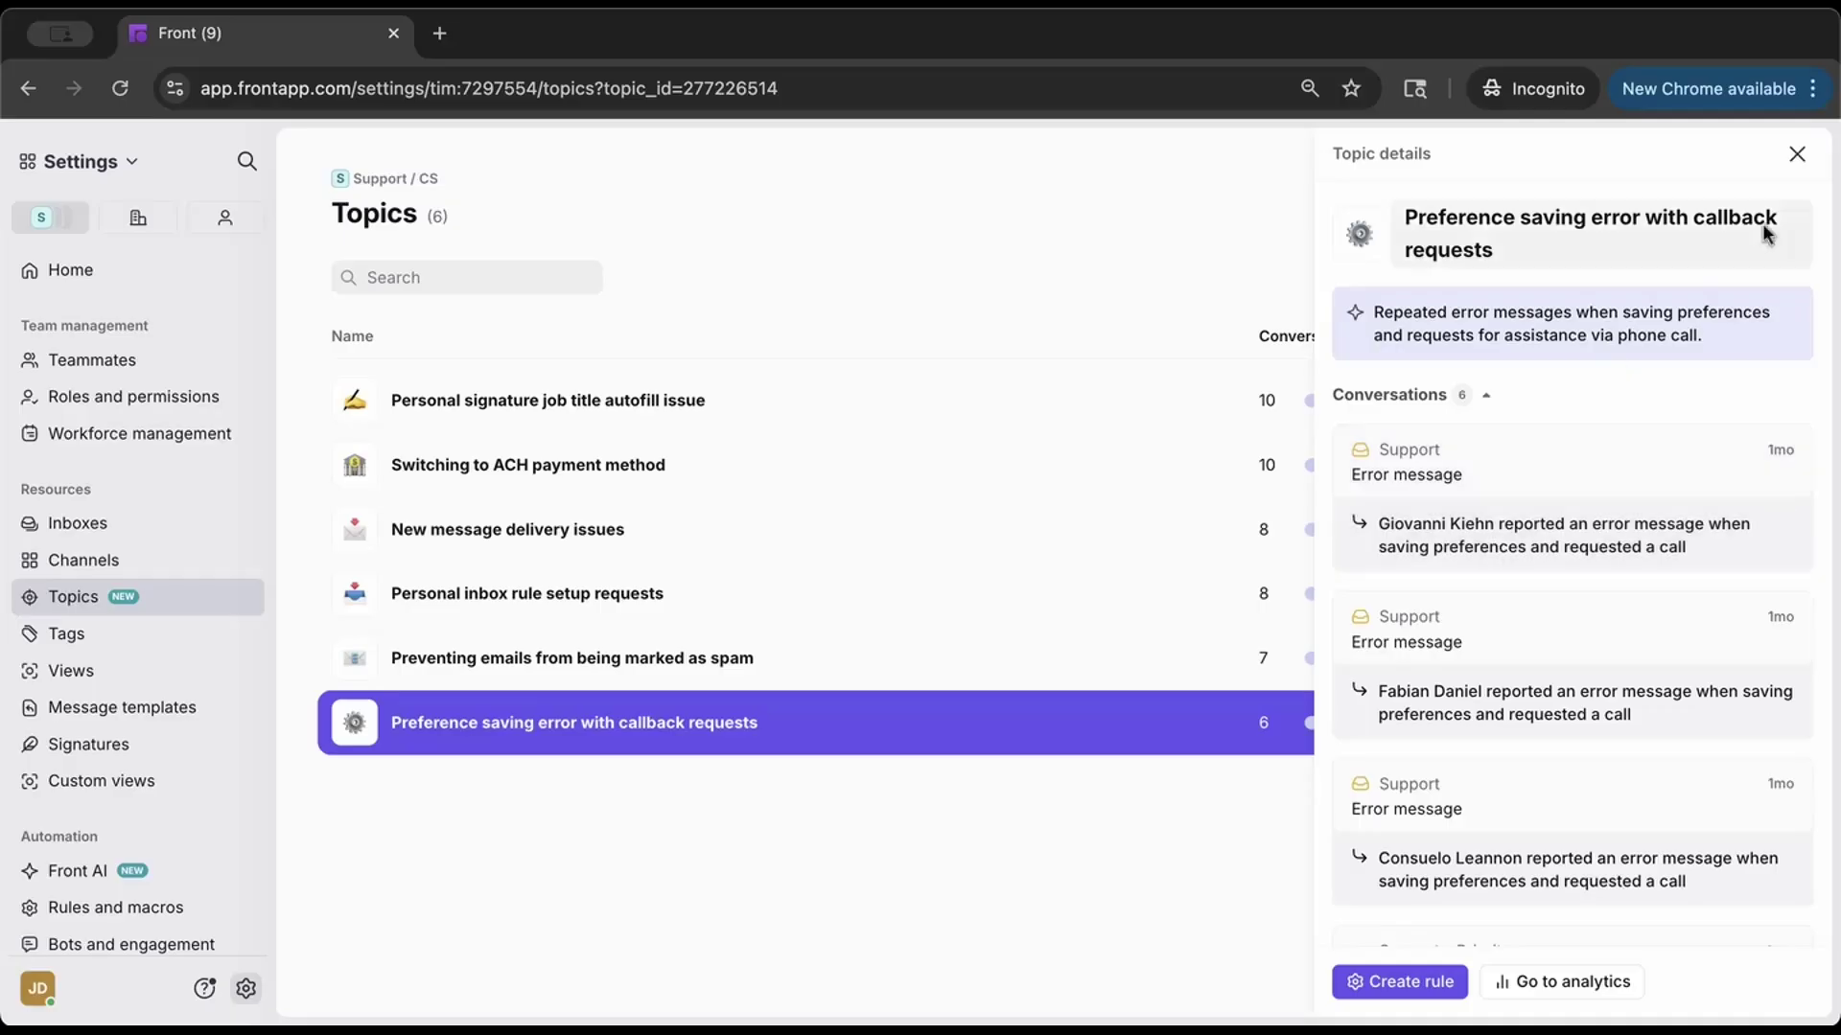
pyautogui.click(1797, 154)
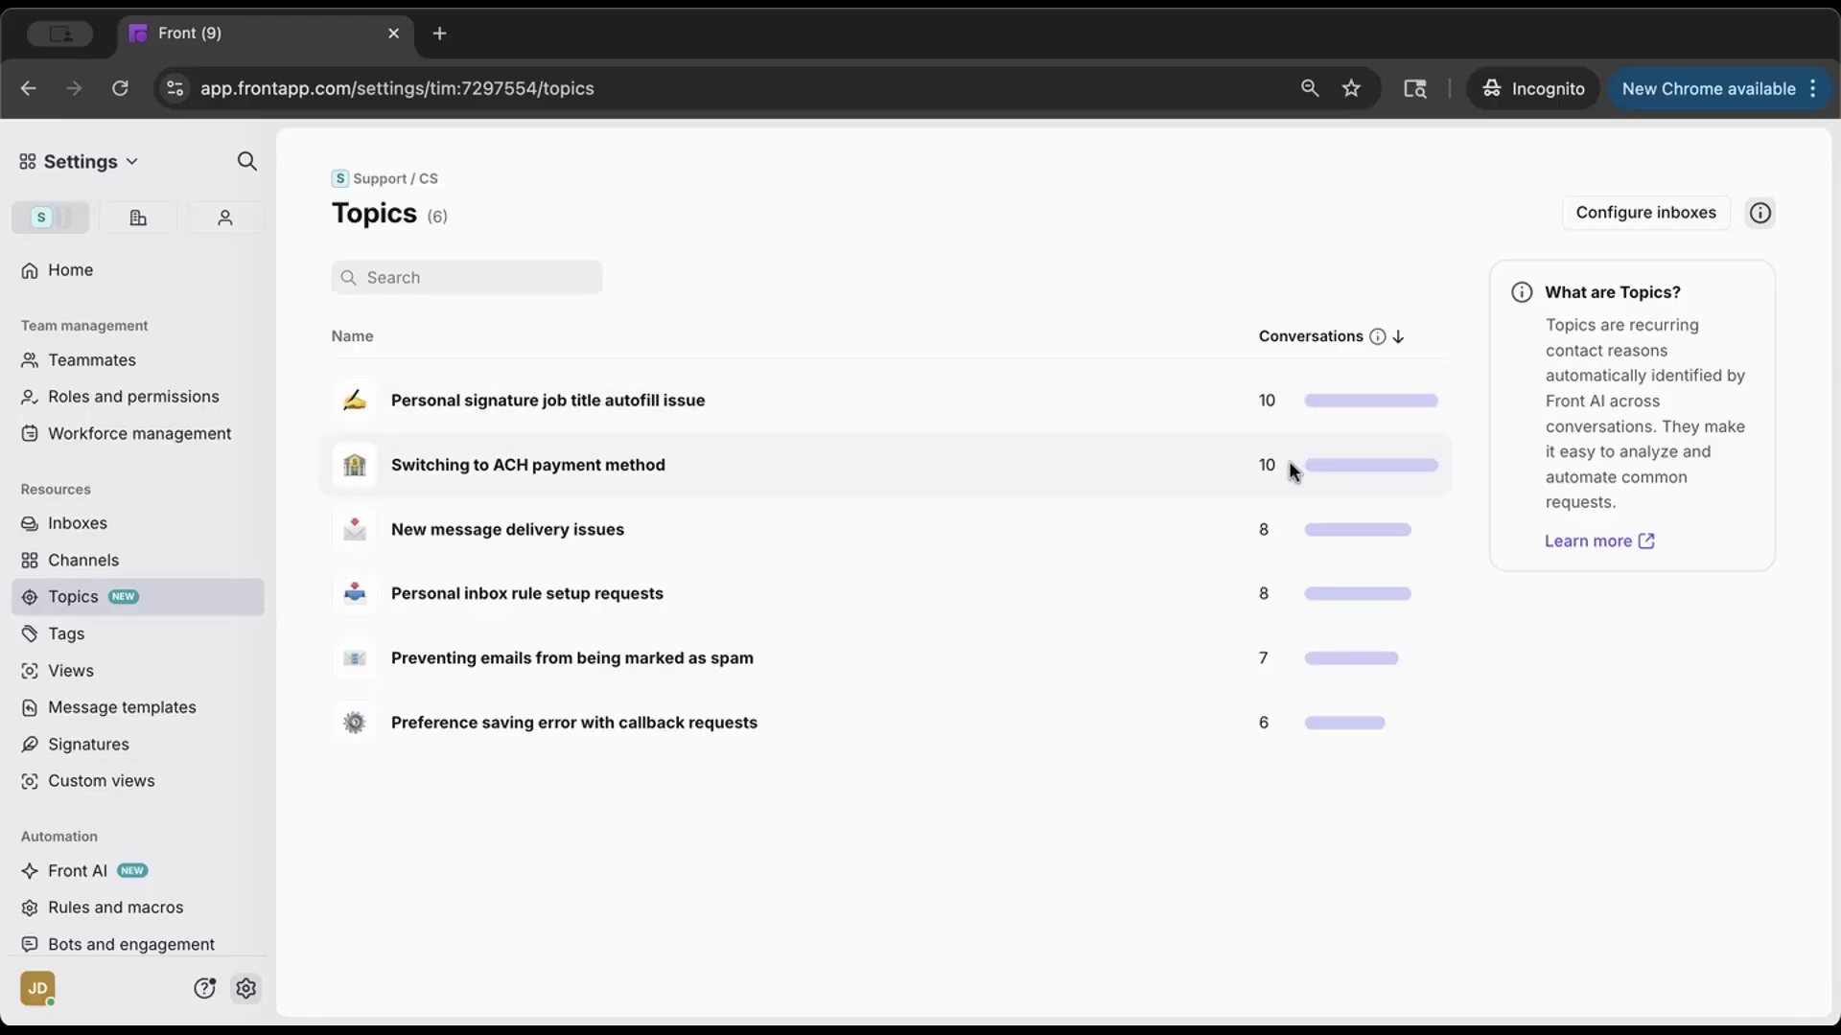
# Start a rule for the "Personal signature job title autofill issue" topic from the "Assign to teammate" template.
pyautogui.click(1284, 399)
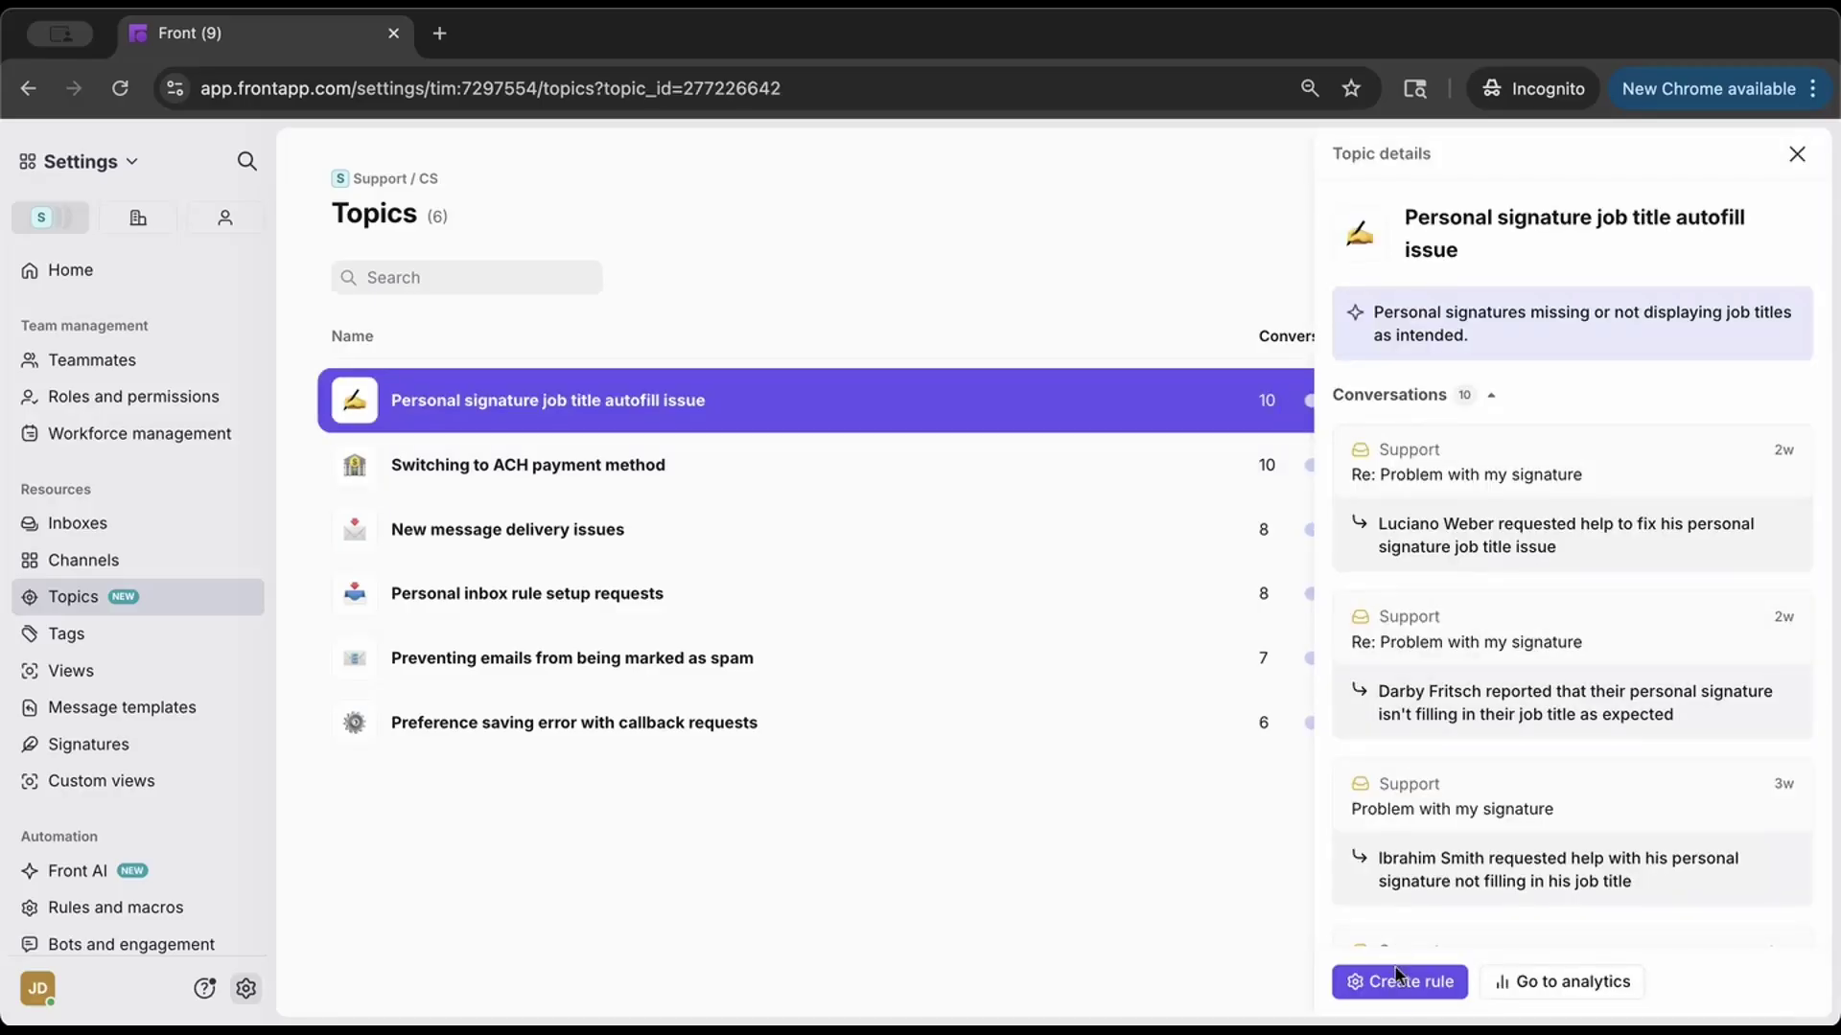
pyautogui.click(1371, 983)
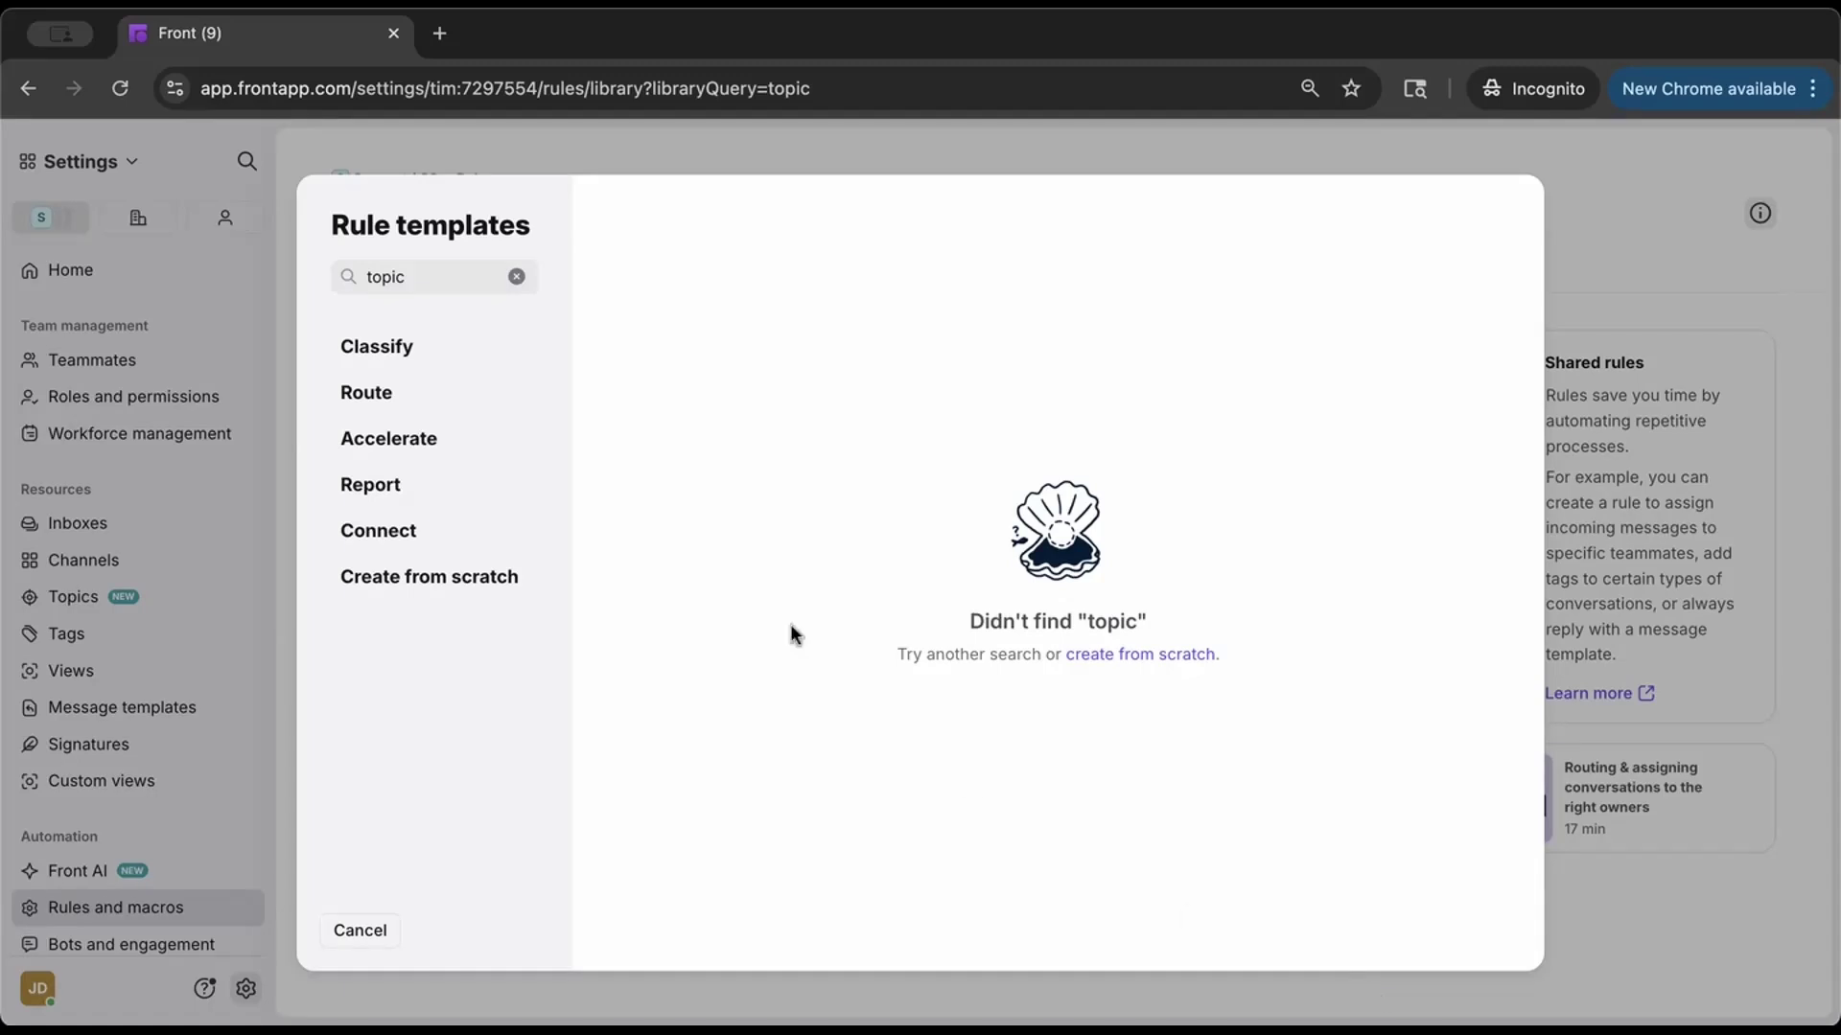
pyautogui.click(379, 393)
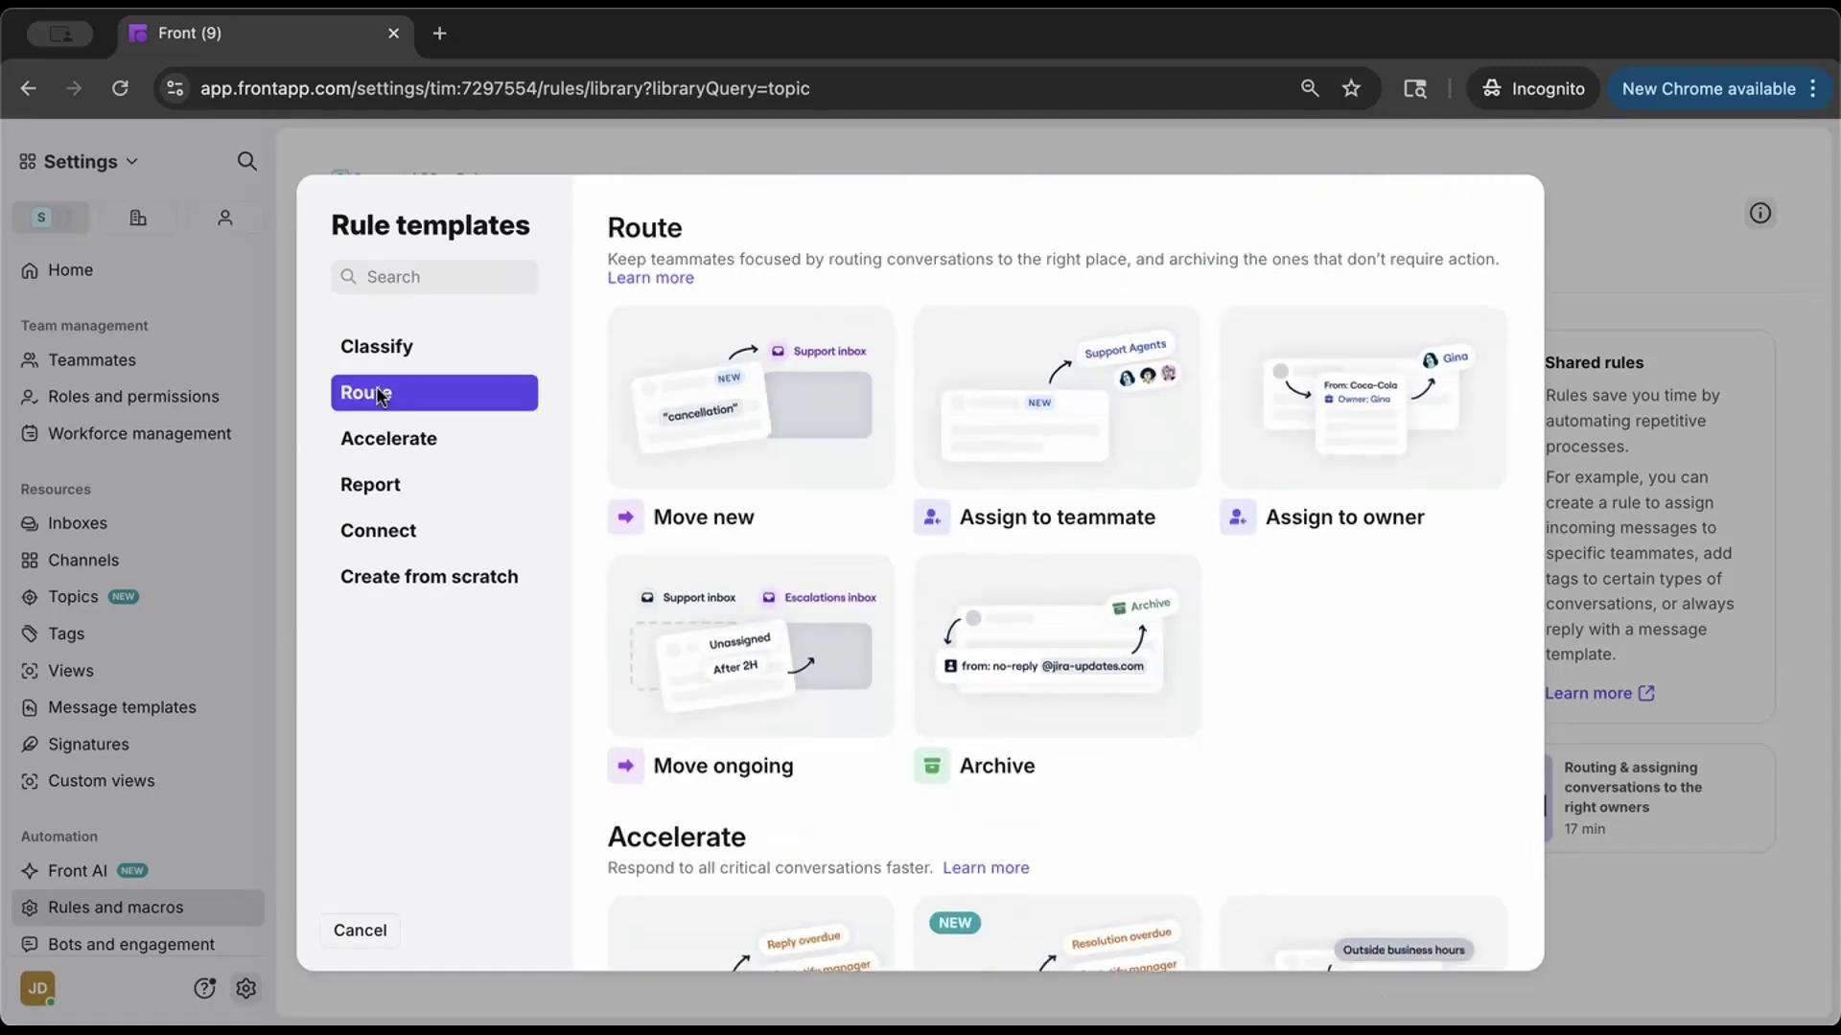
pyautogui.click(1029, 406)
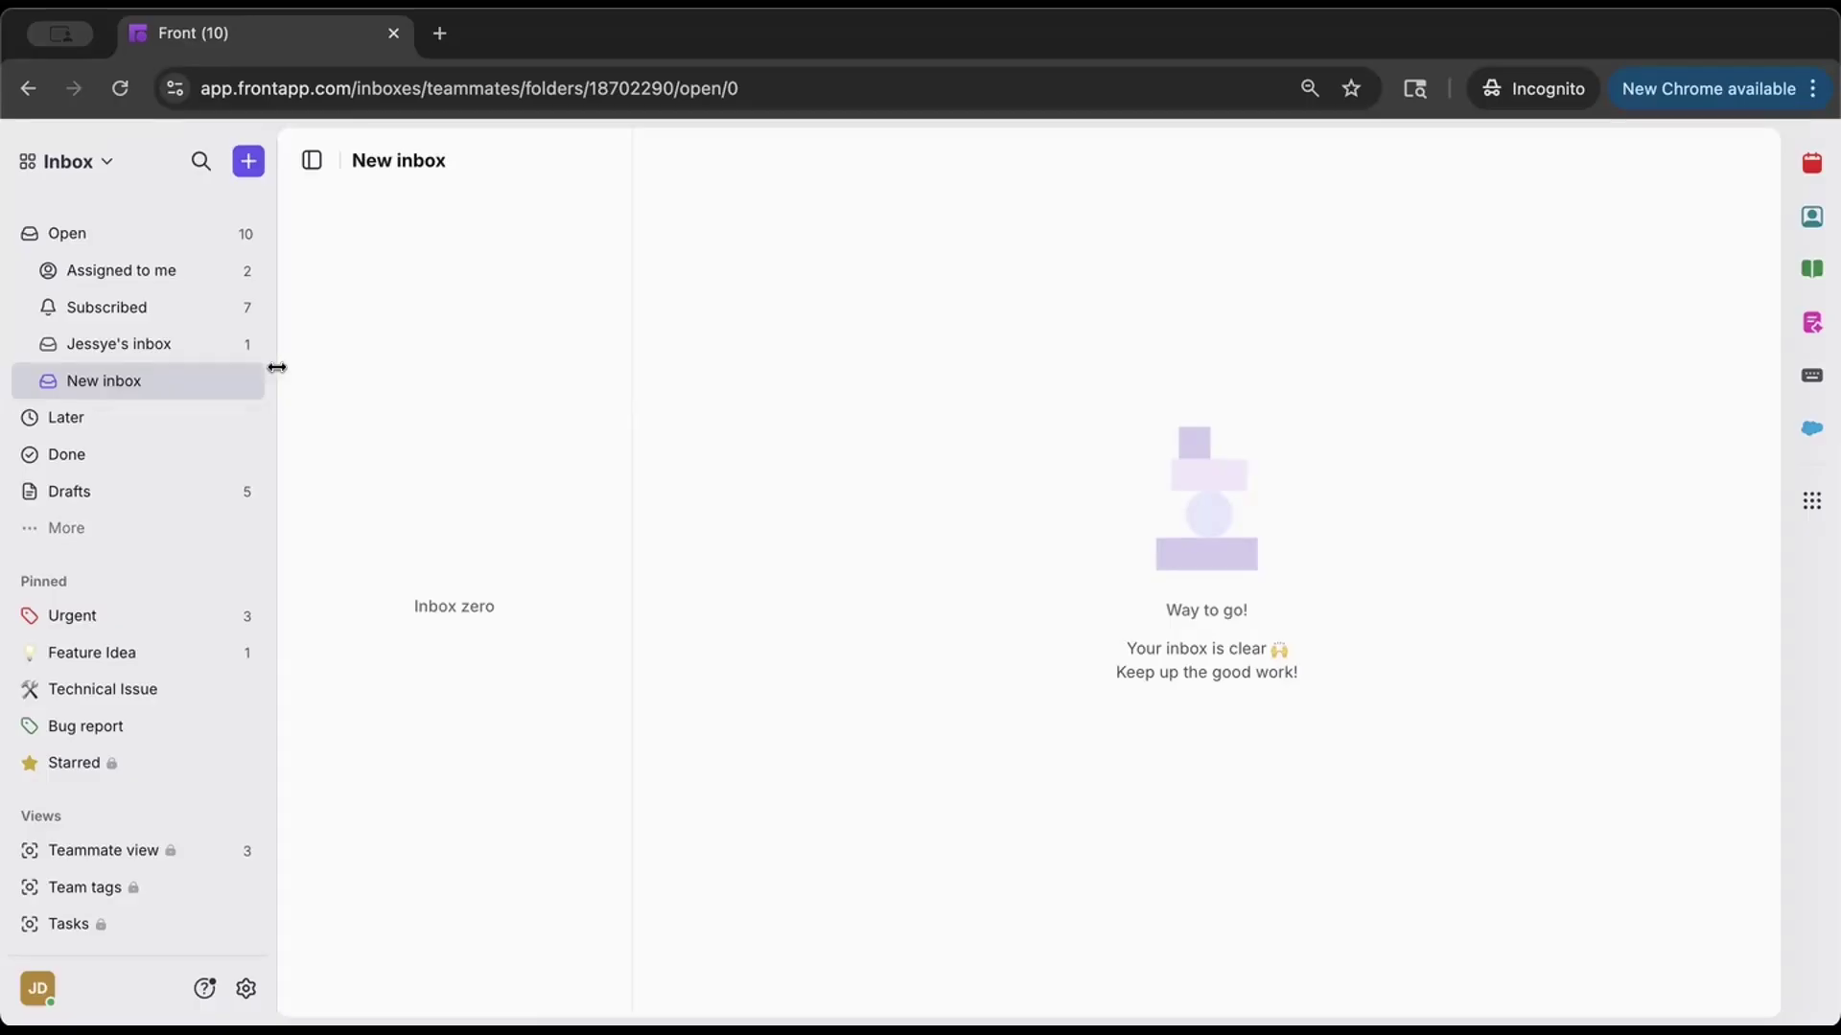
# Open the "Upgrade" conversation assigned to me, read its AI summary and start a reply to all recipients.
pyautogui.click(137, 276)
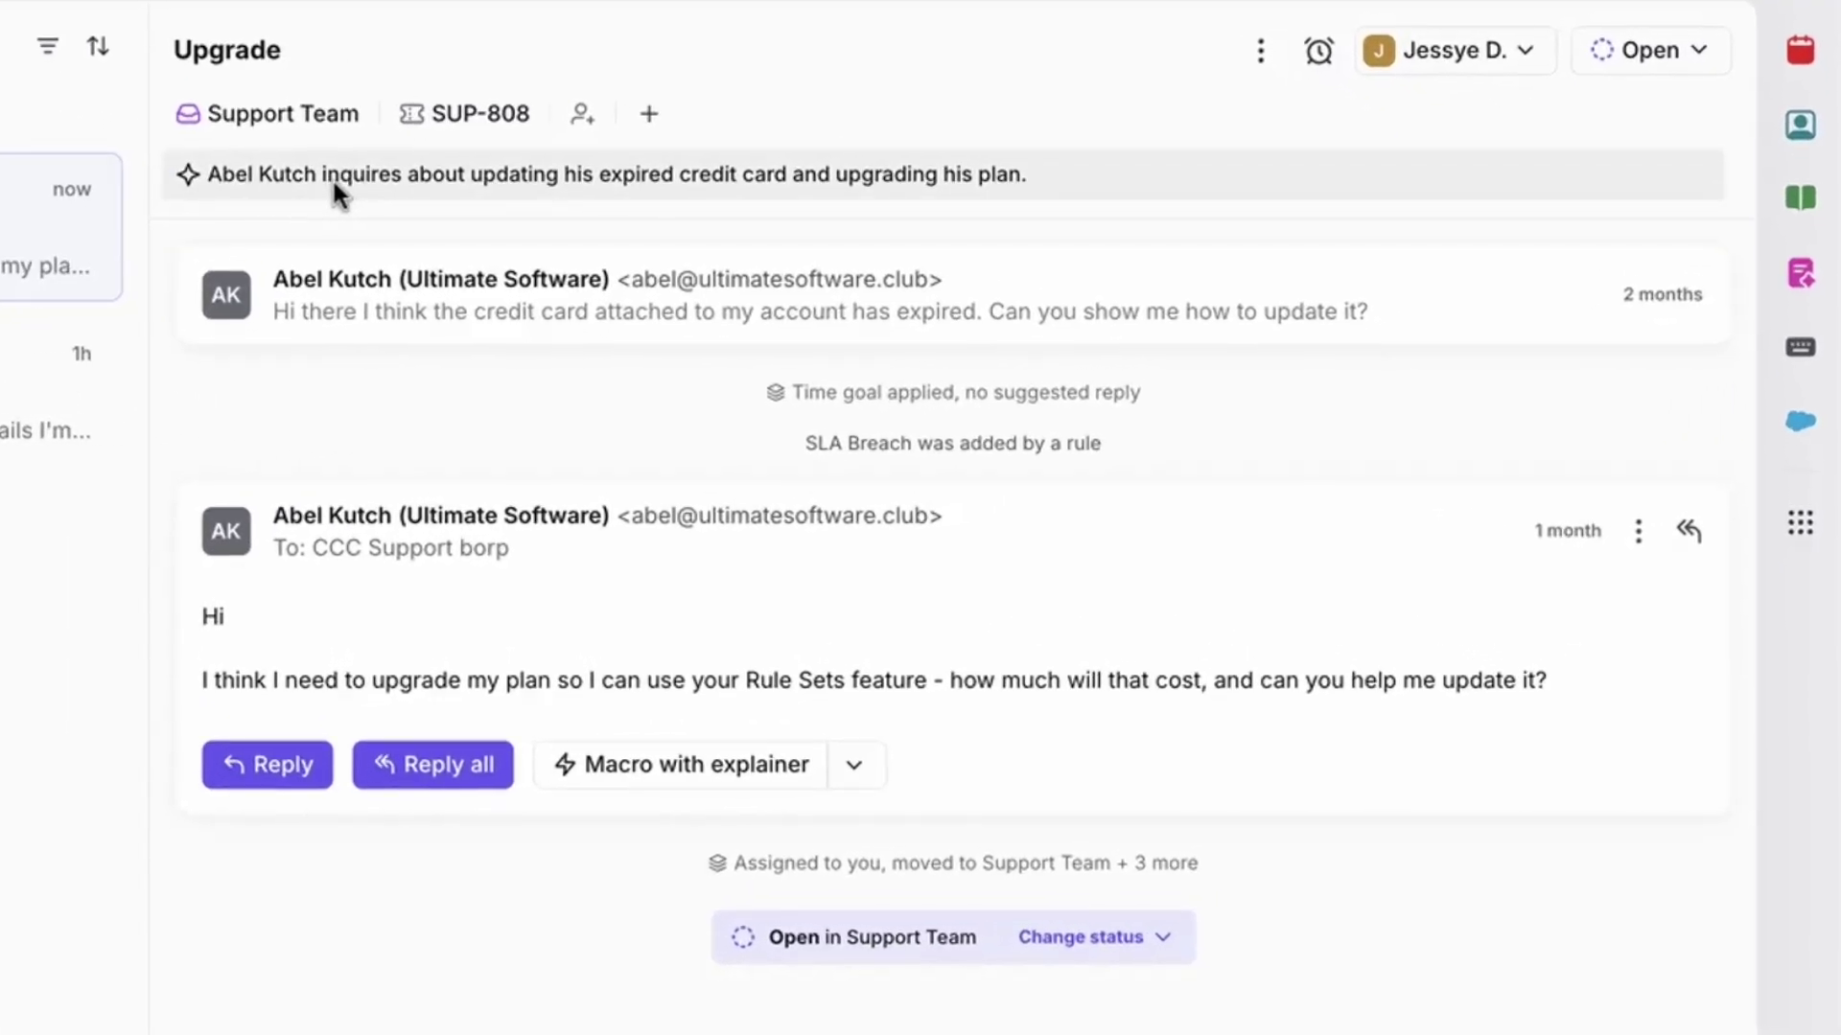
pyautogui.click(384, 763)
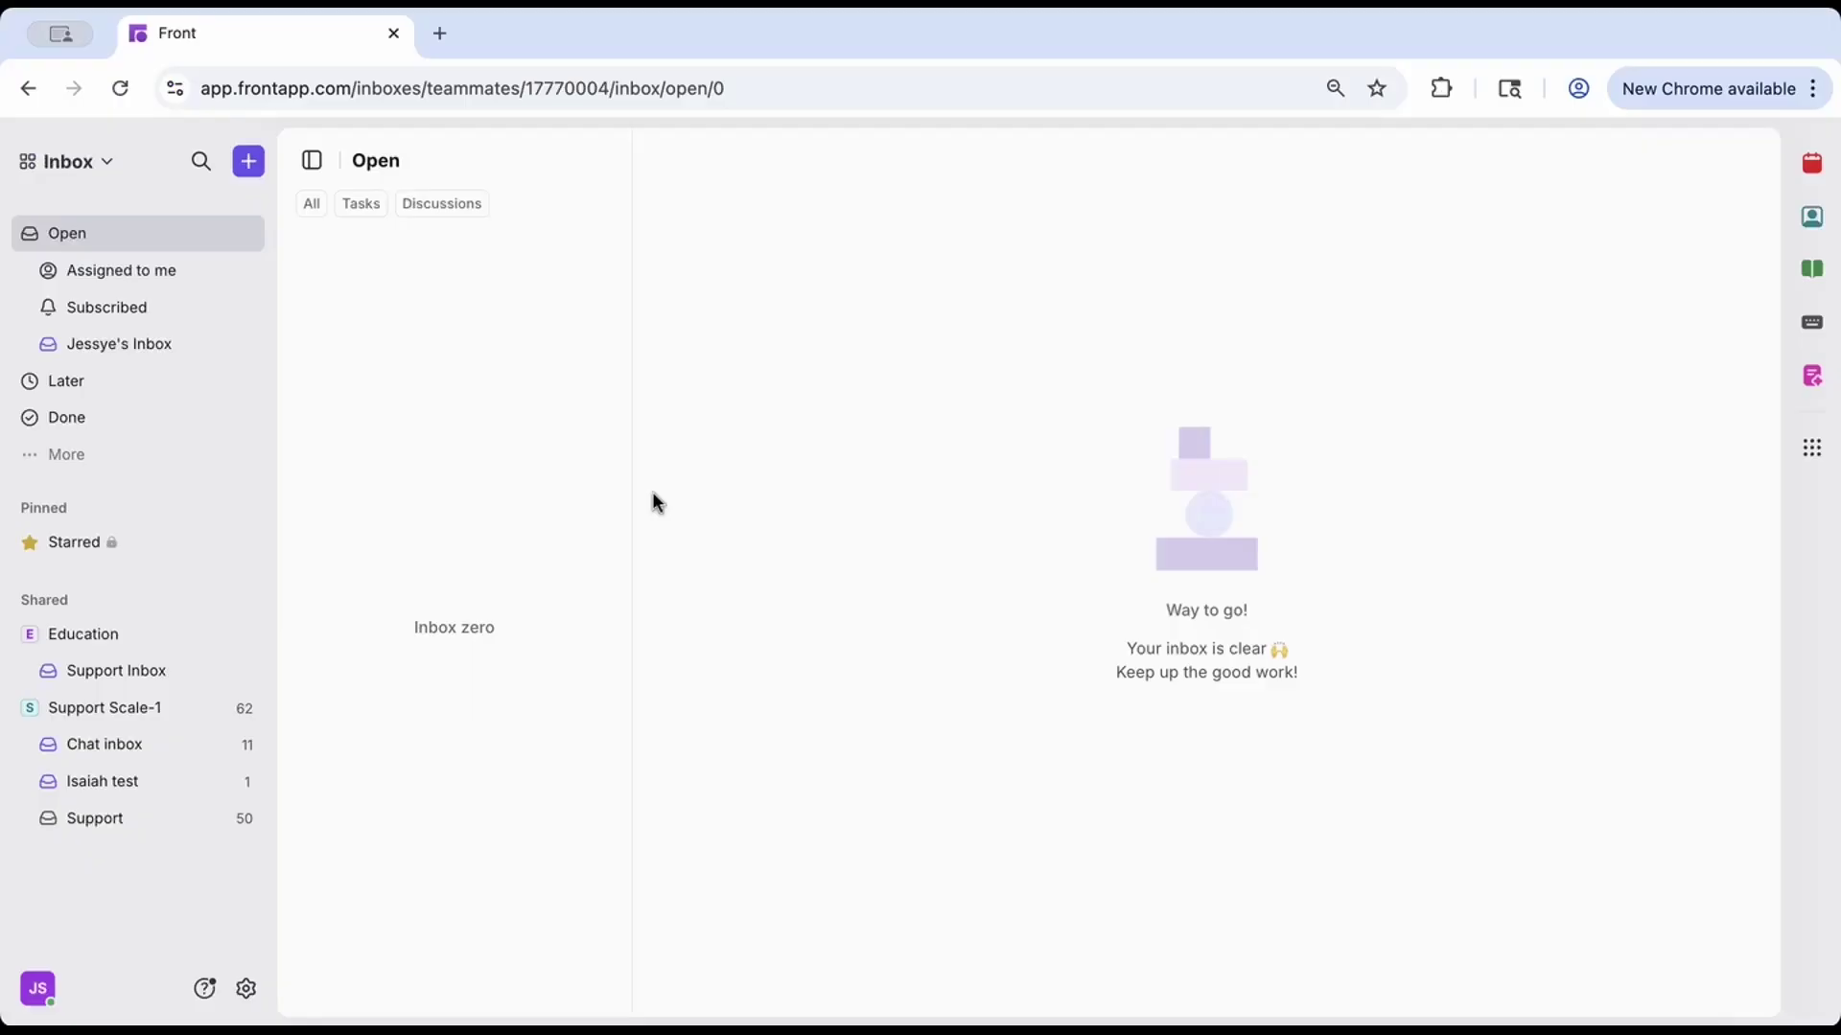
# Review the inbox availability, Suggested replies and knowledge source options in the Education workspace's Front AI settings.
pyautogui.click(245, 992)
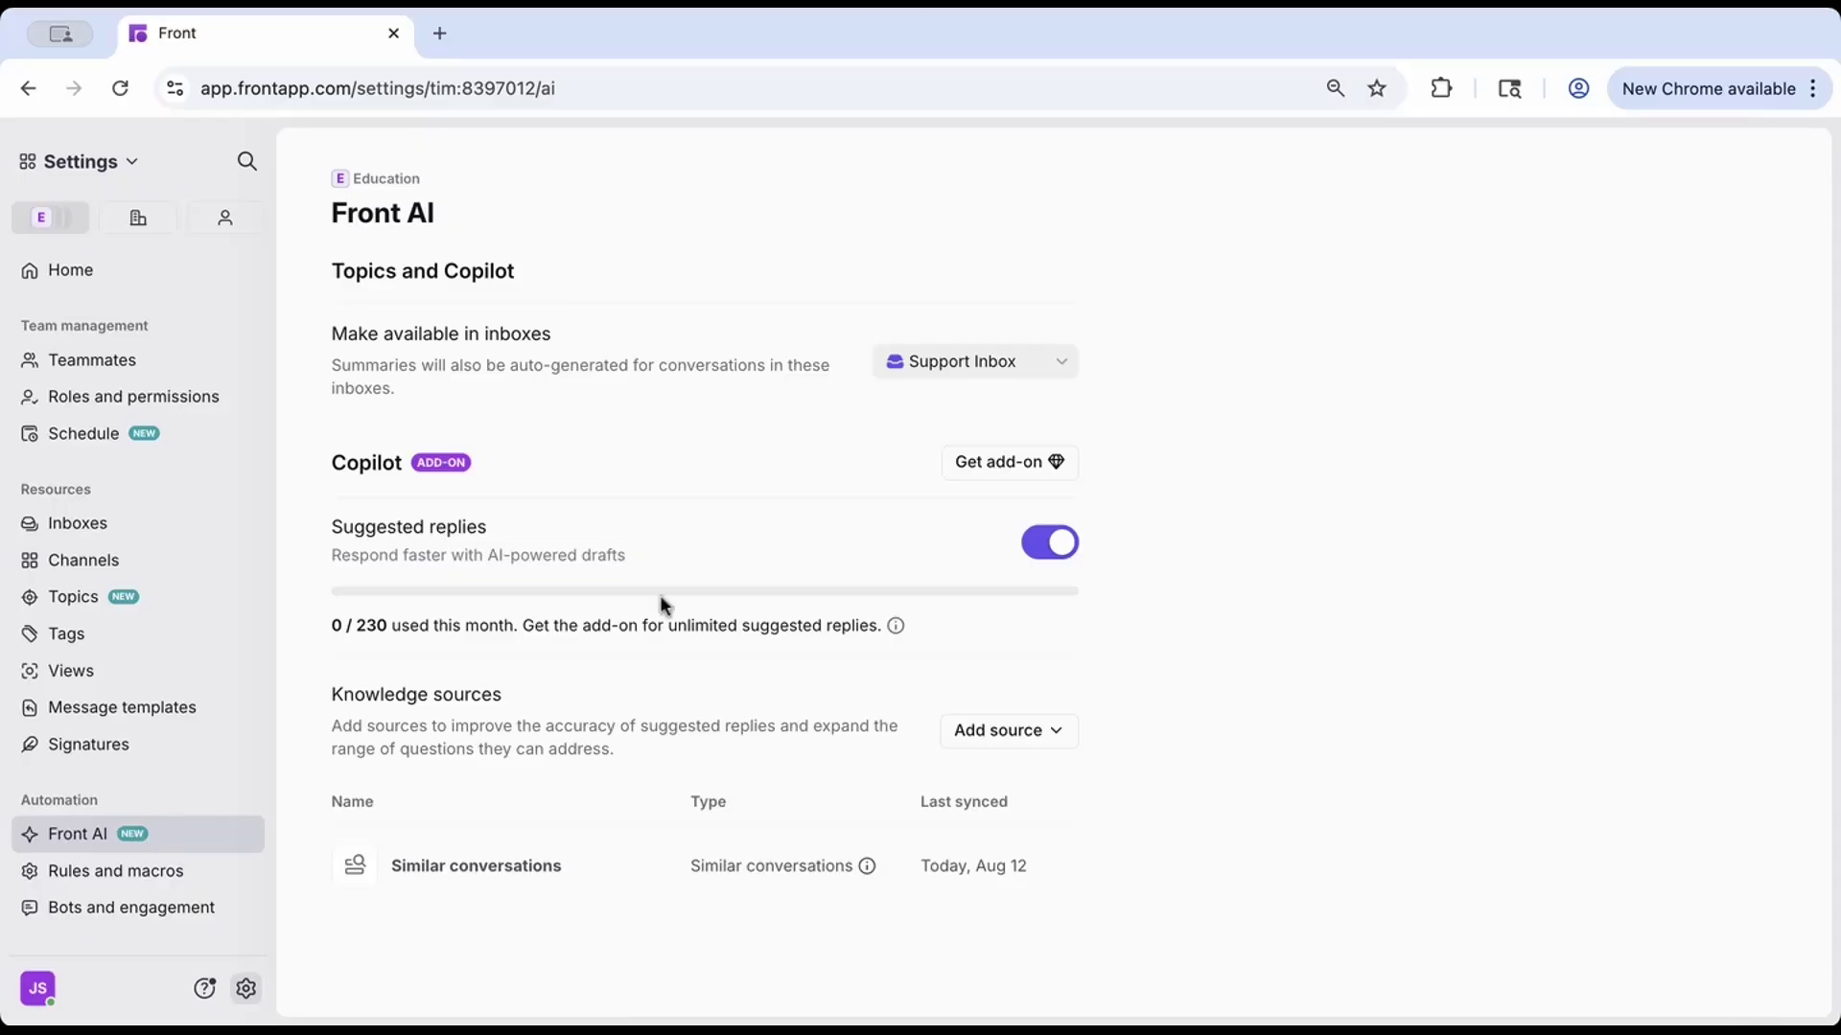
pyautogui.click(972, 362)
pyautogui.click(1099, 397)
pyautogui.click(1050, 543)
pyautogui.click(1050, 543)
pyautogui.click(1058, 734)
pyautogui.click(1057, 734)
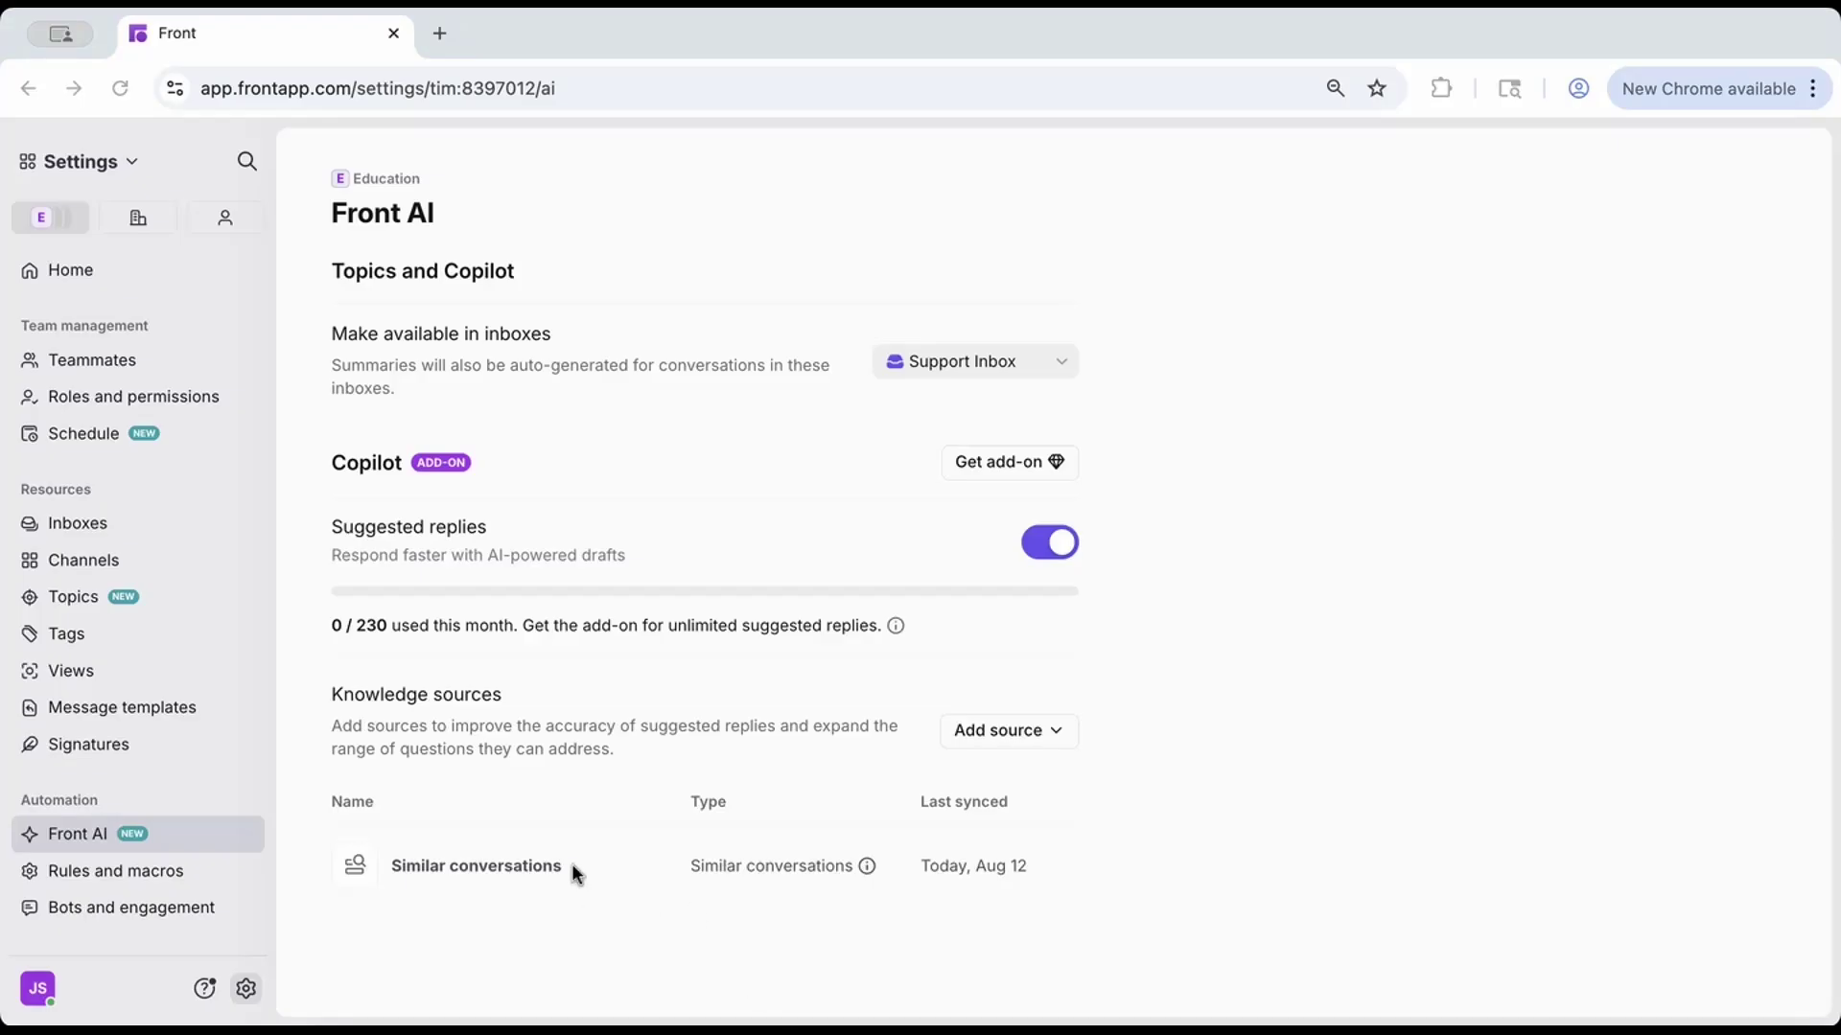
# Look through the Front knowledge bases that can be added as Copilot knowledge sources.
pyautogui.click(1050, 726)
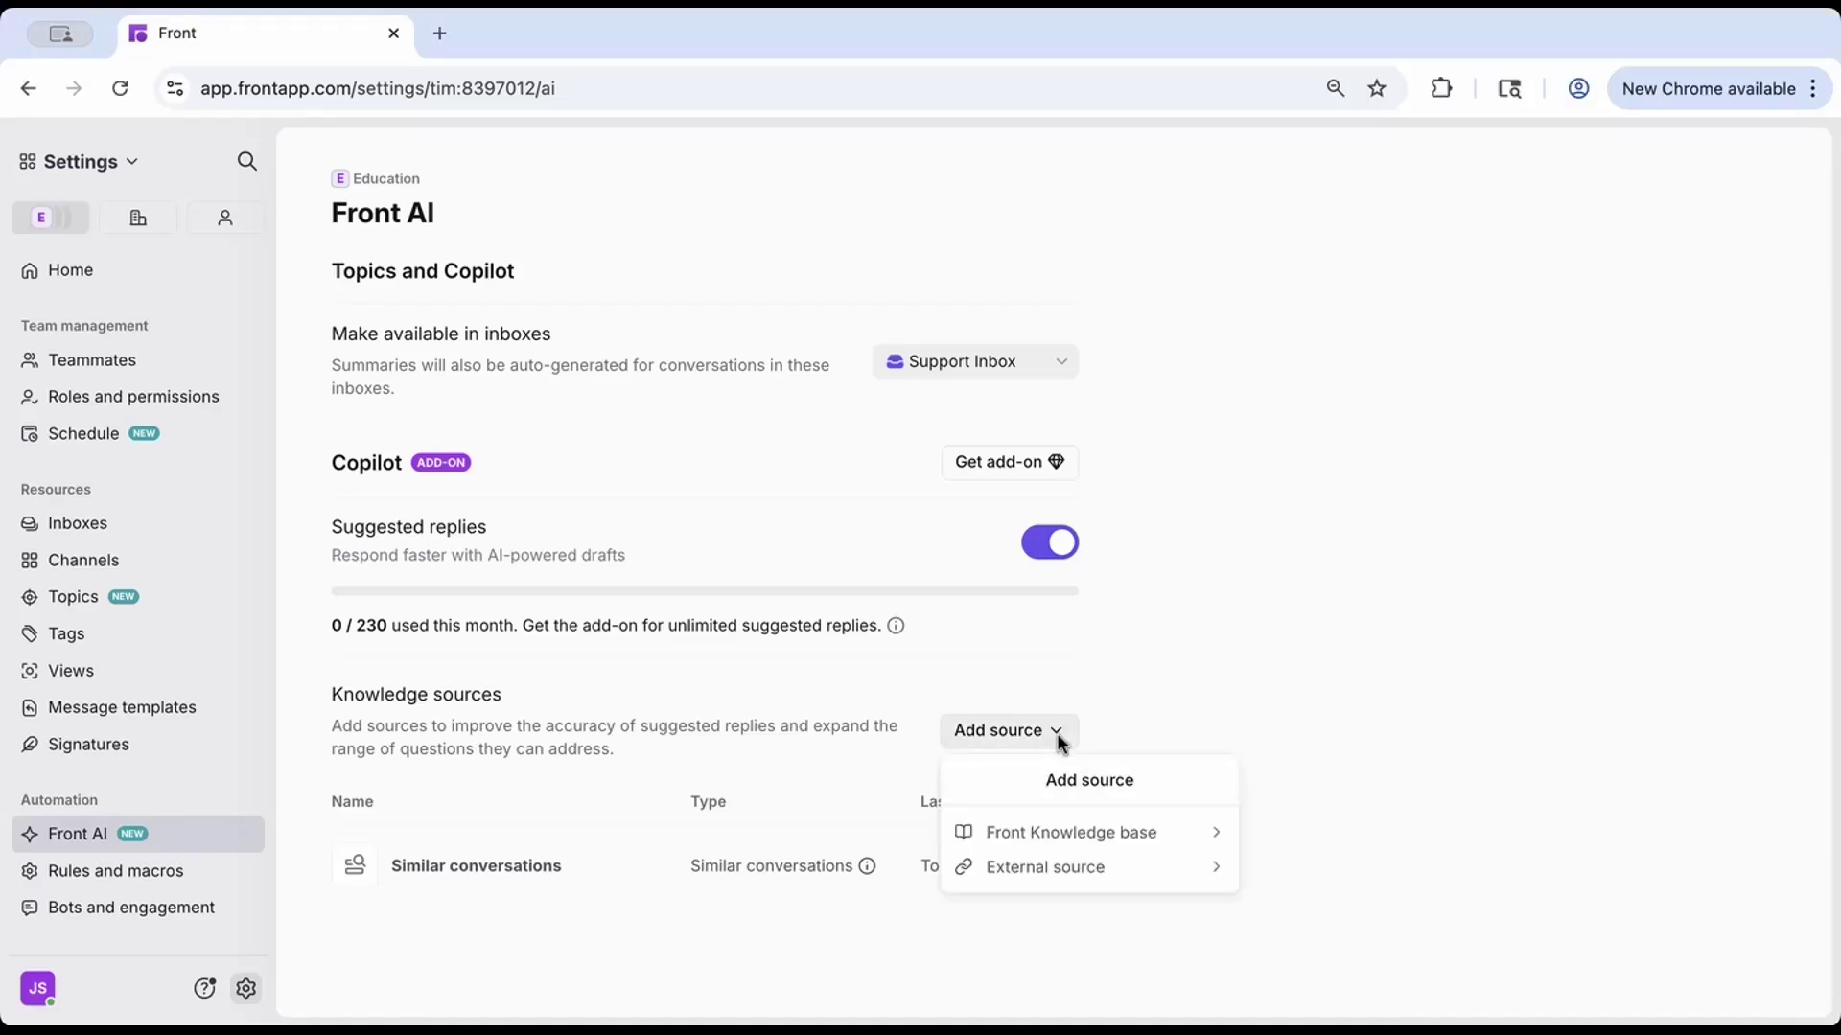
pyautogui.click(1033, 830)
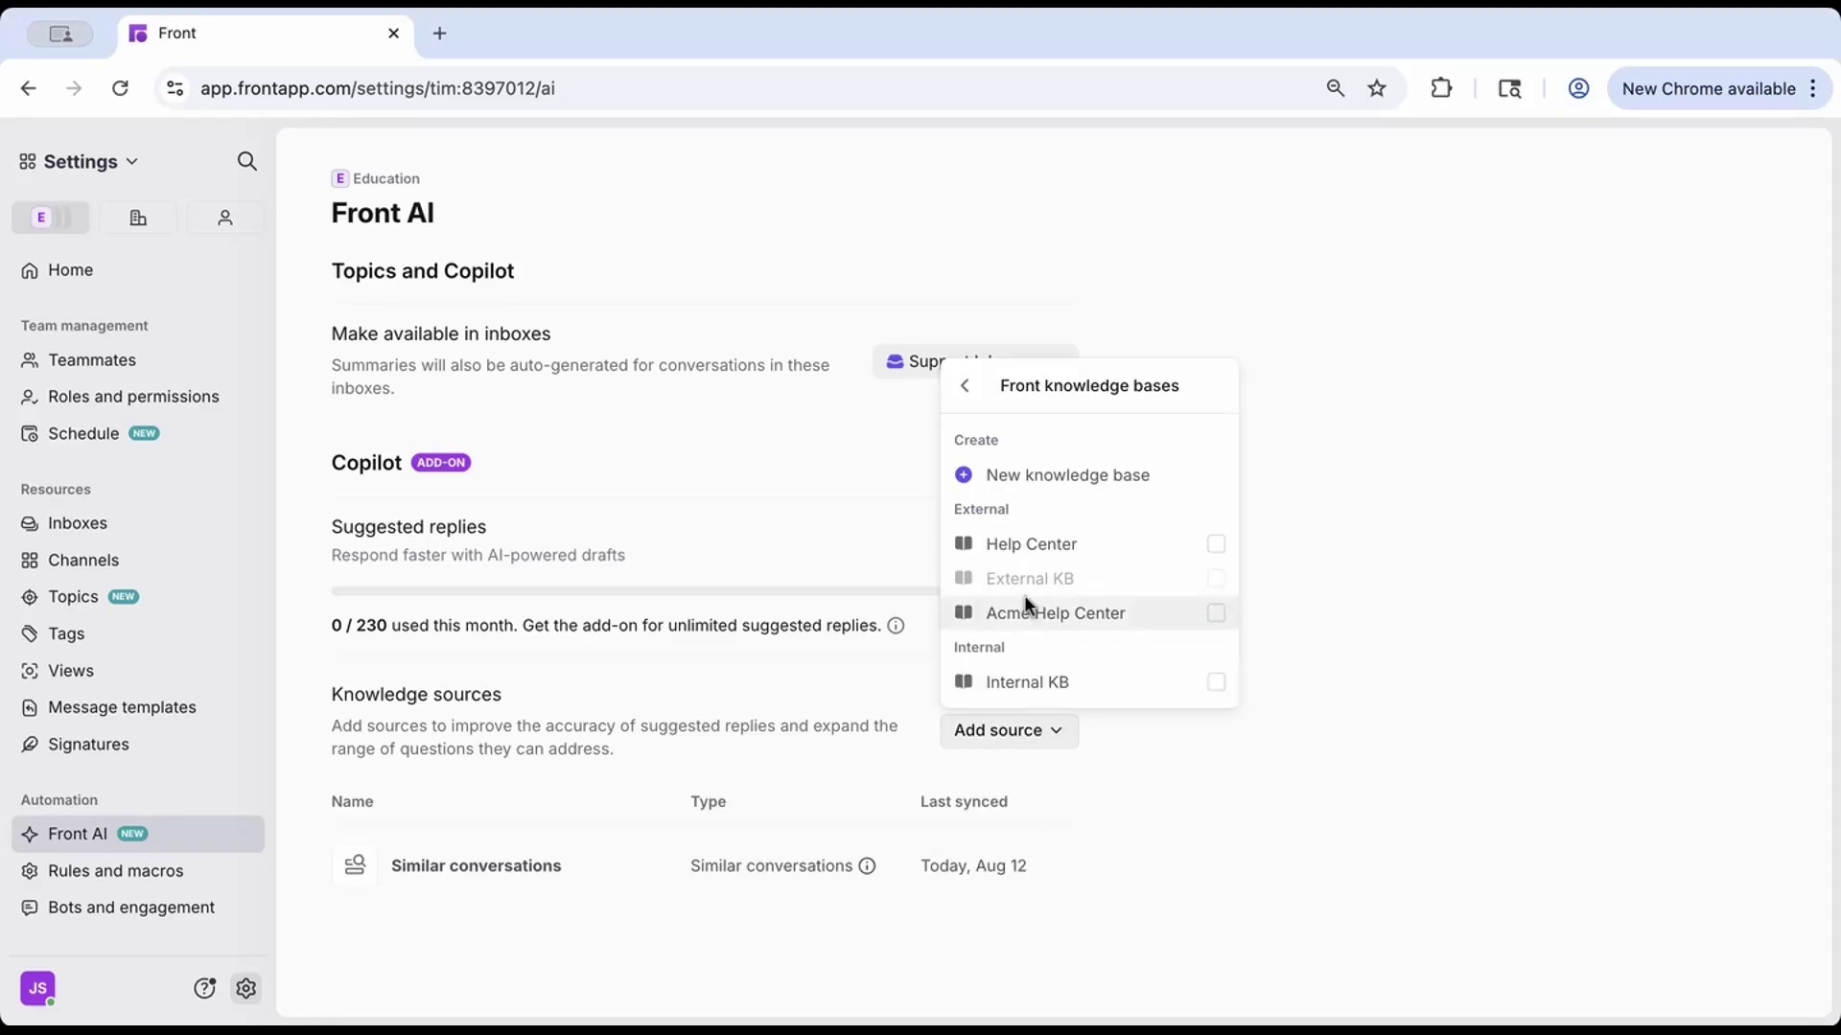
pyautogui.click(965, 387)
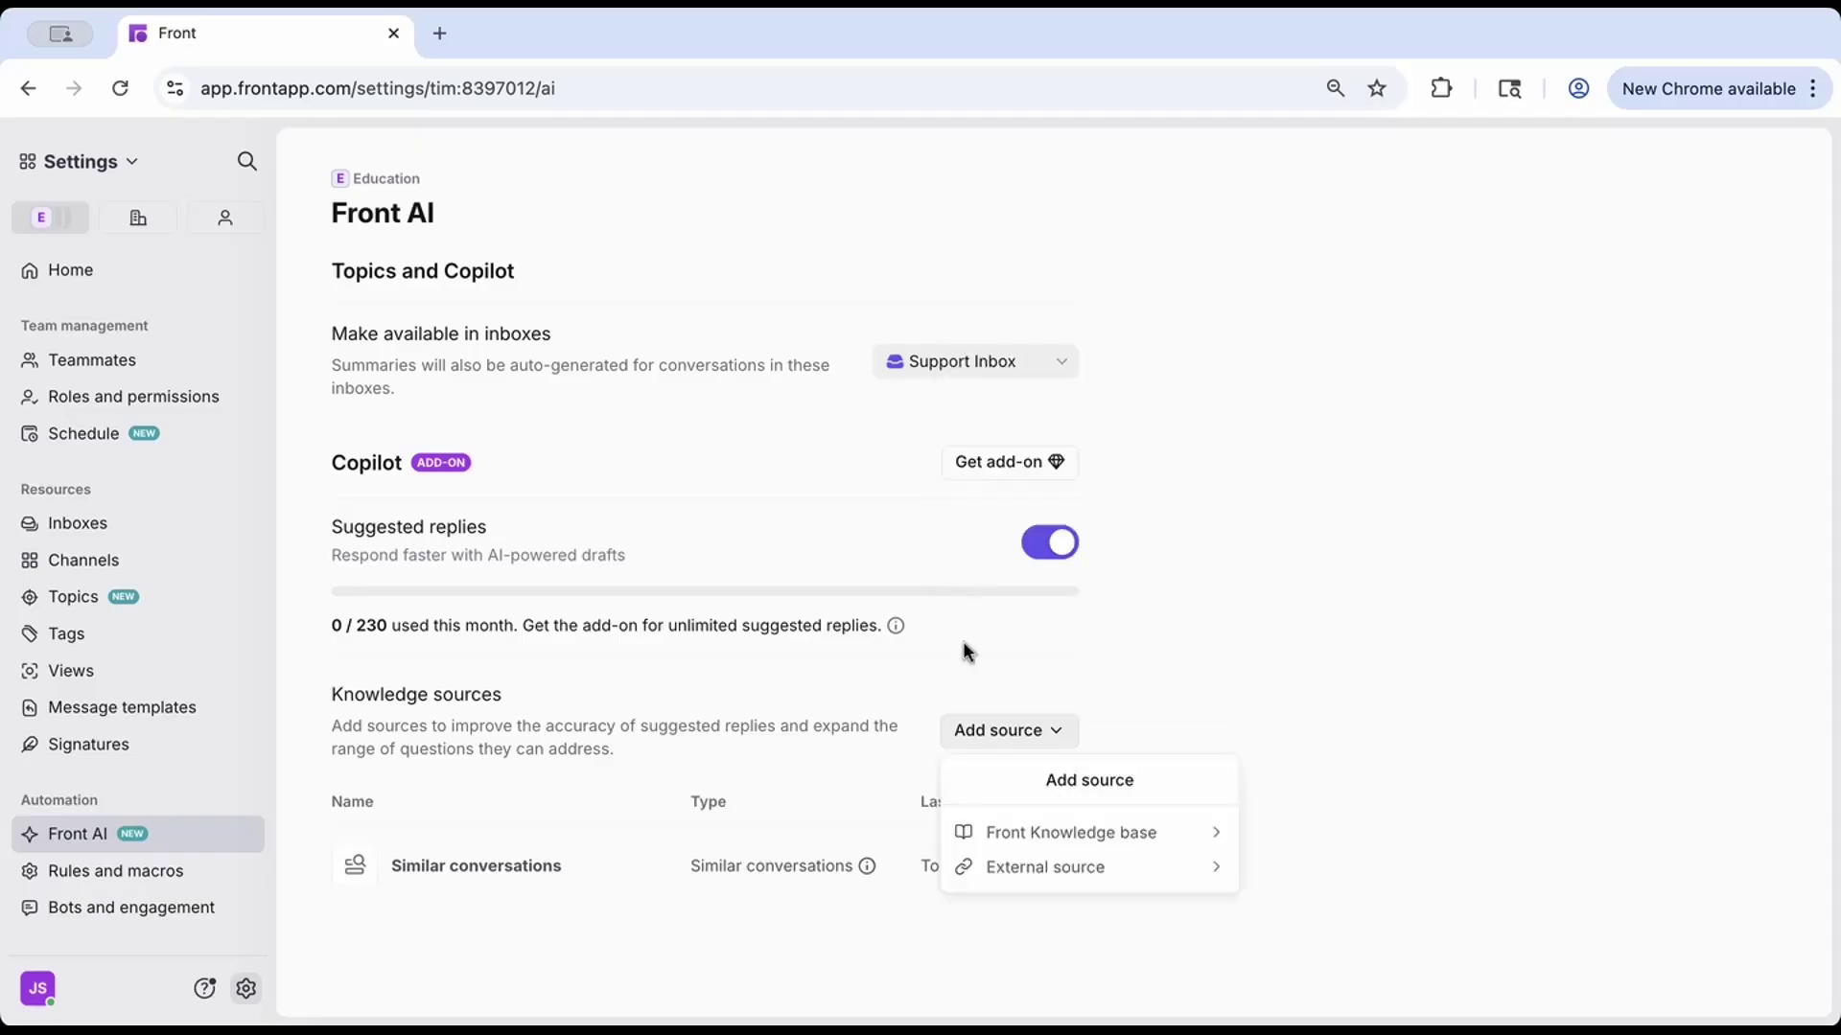
# Examine the name and website fields for adding a new external knowledge source, and leave without adding one.
pyautogui.click(990, 863)
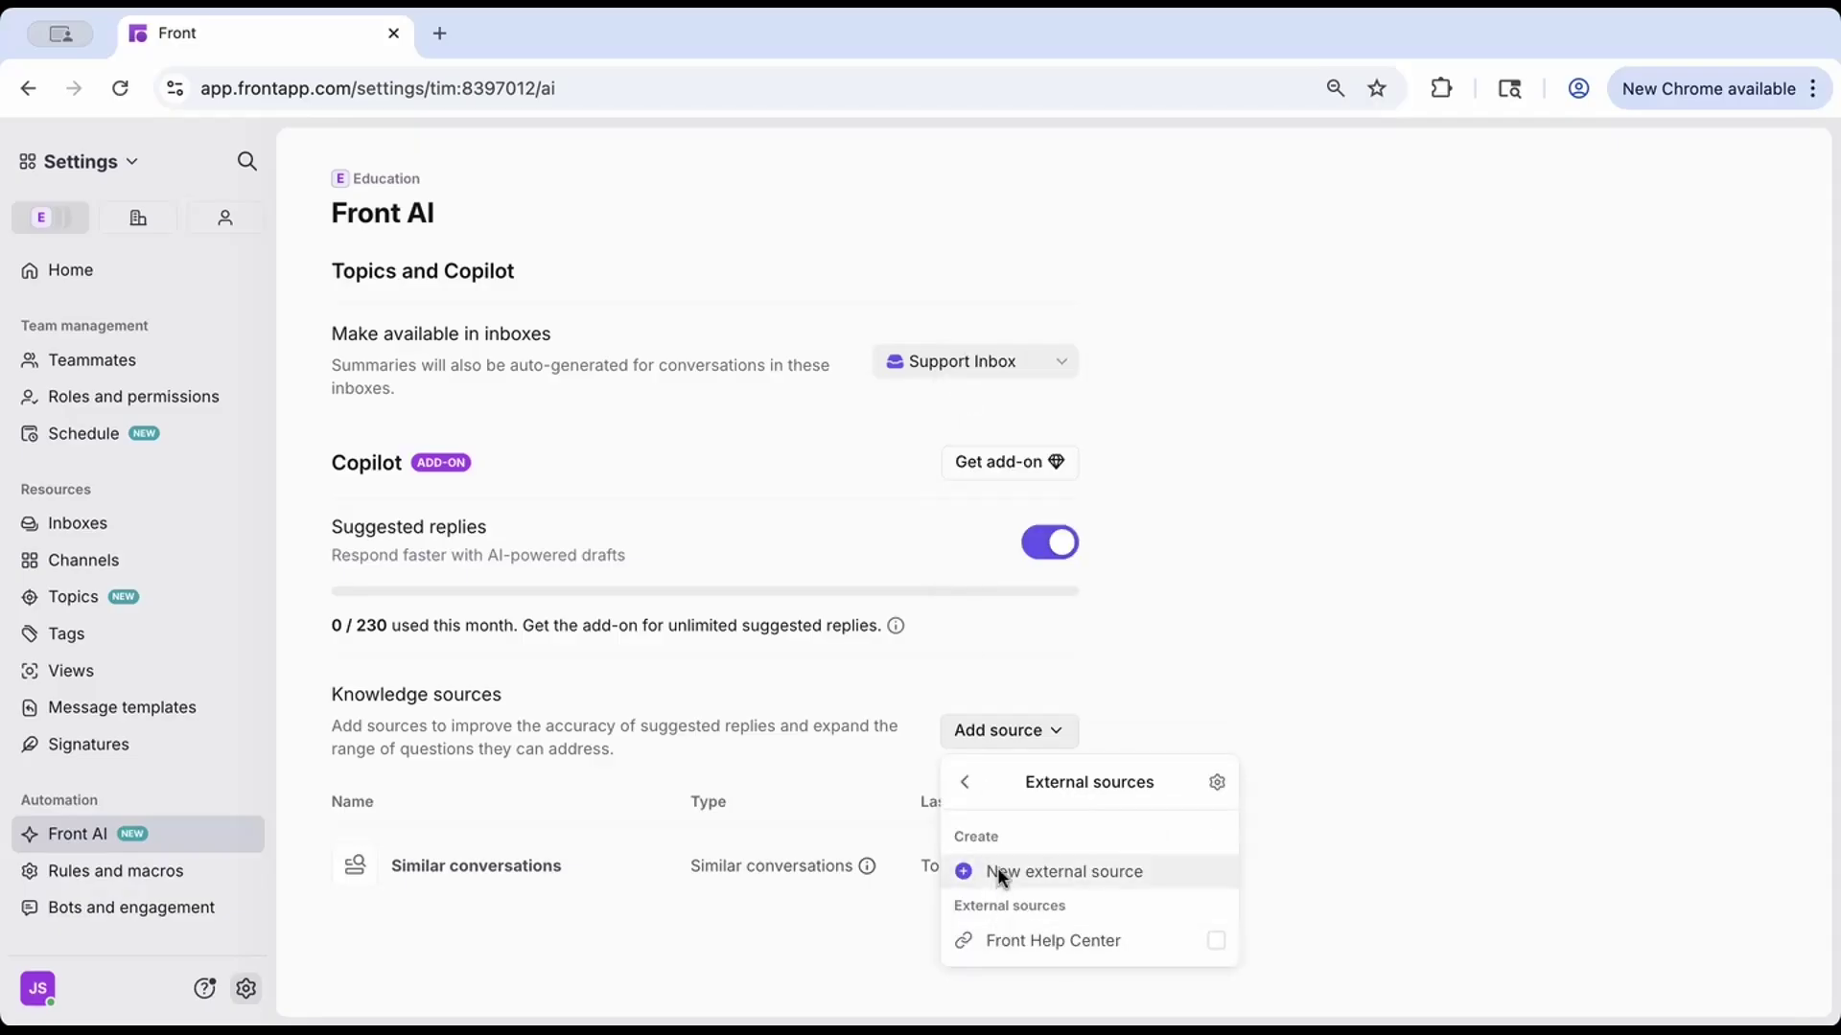
pyautogui.click(997, 866)
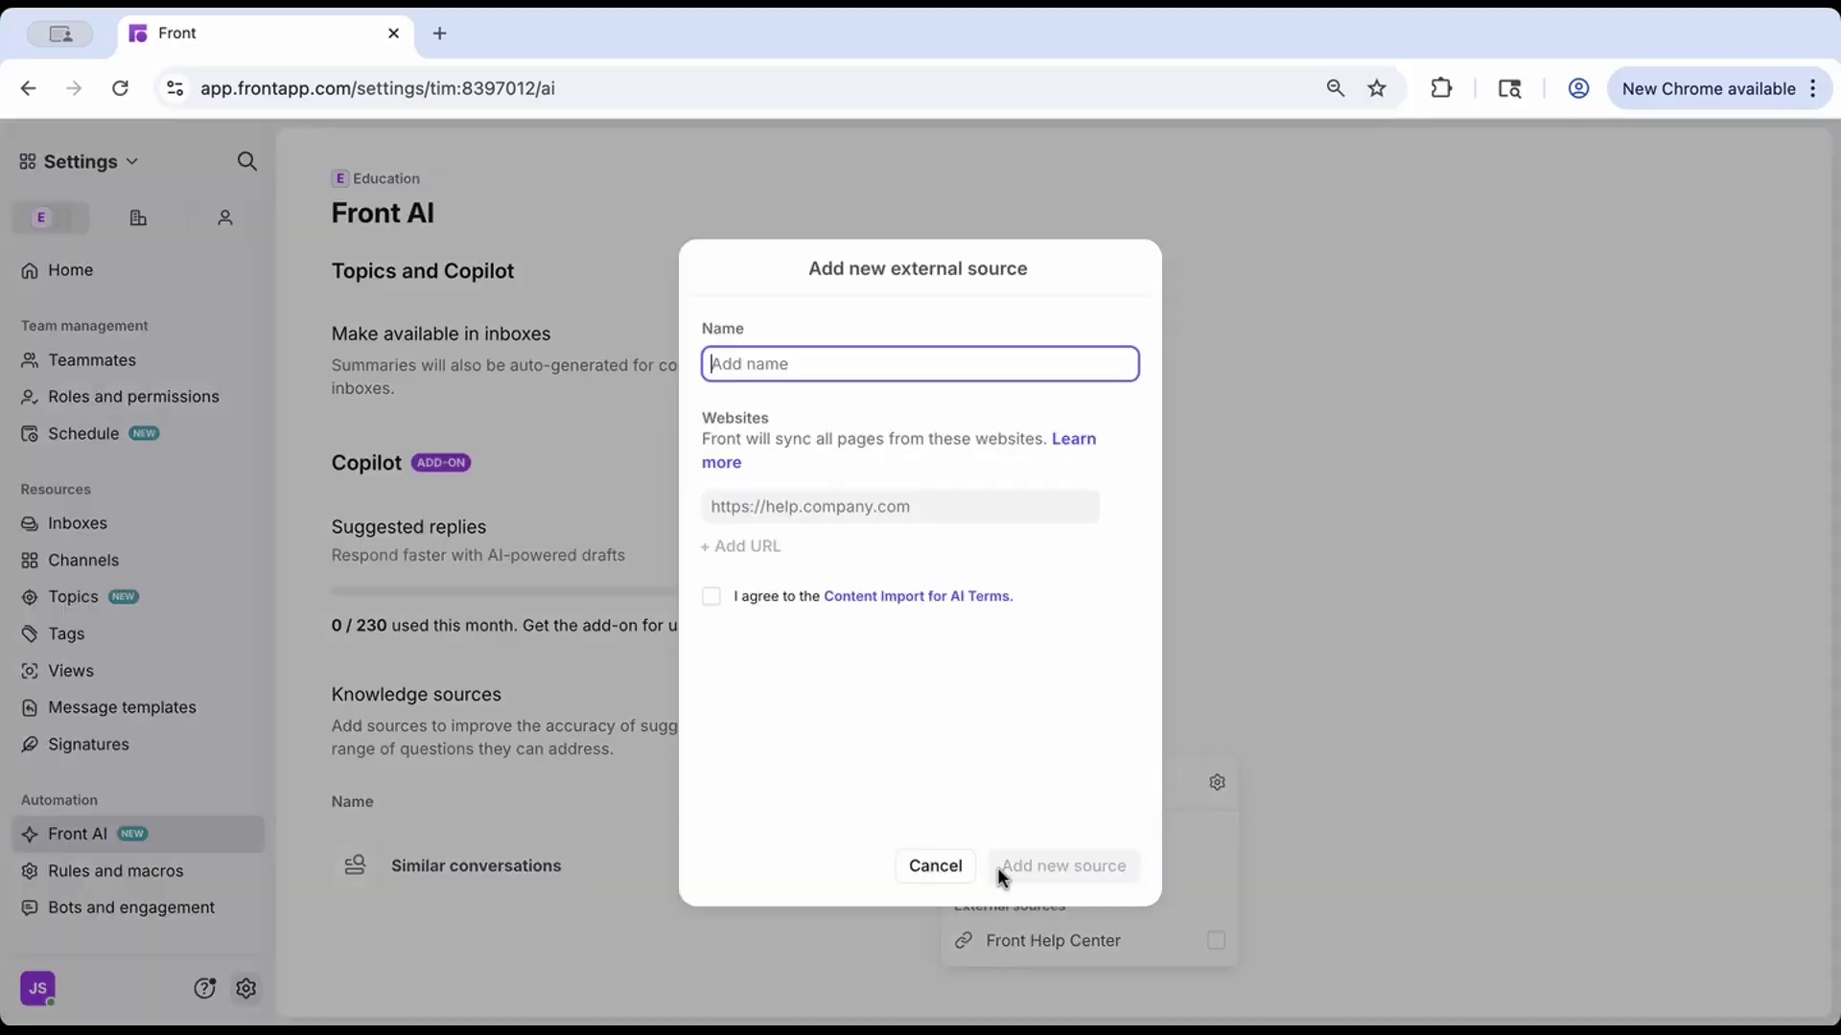
pyautogui.click(851, 504)
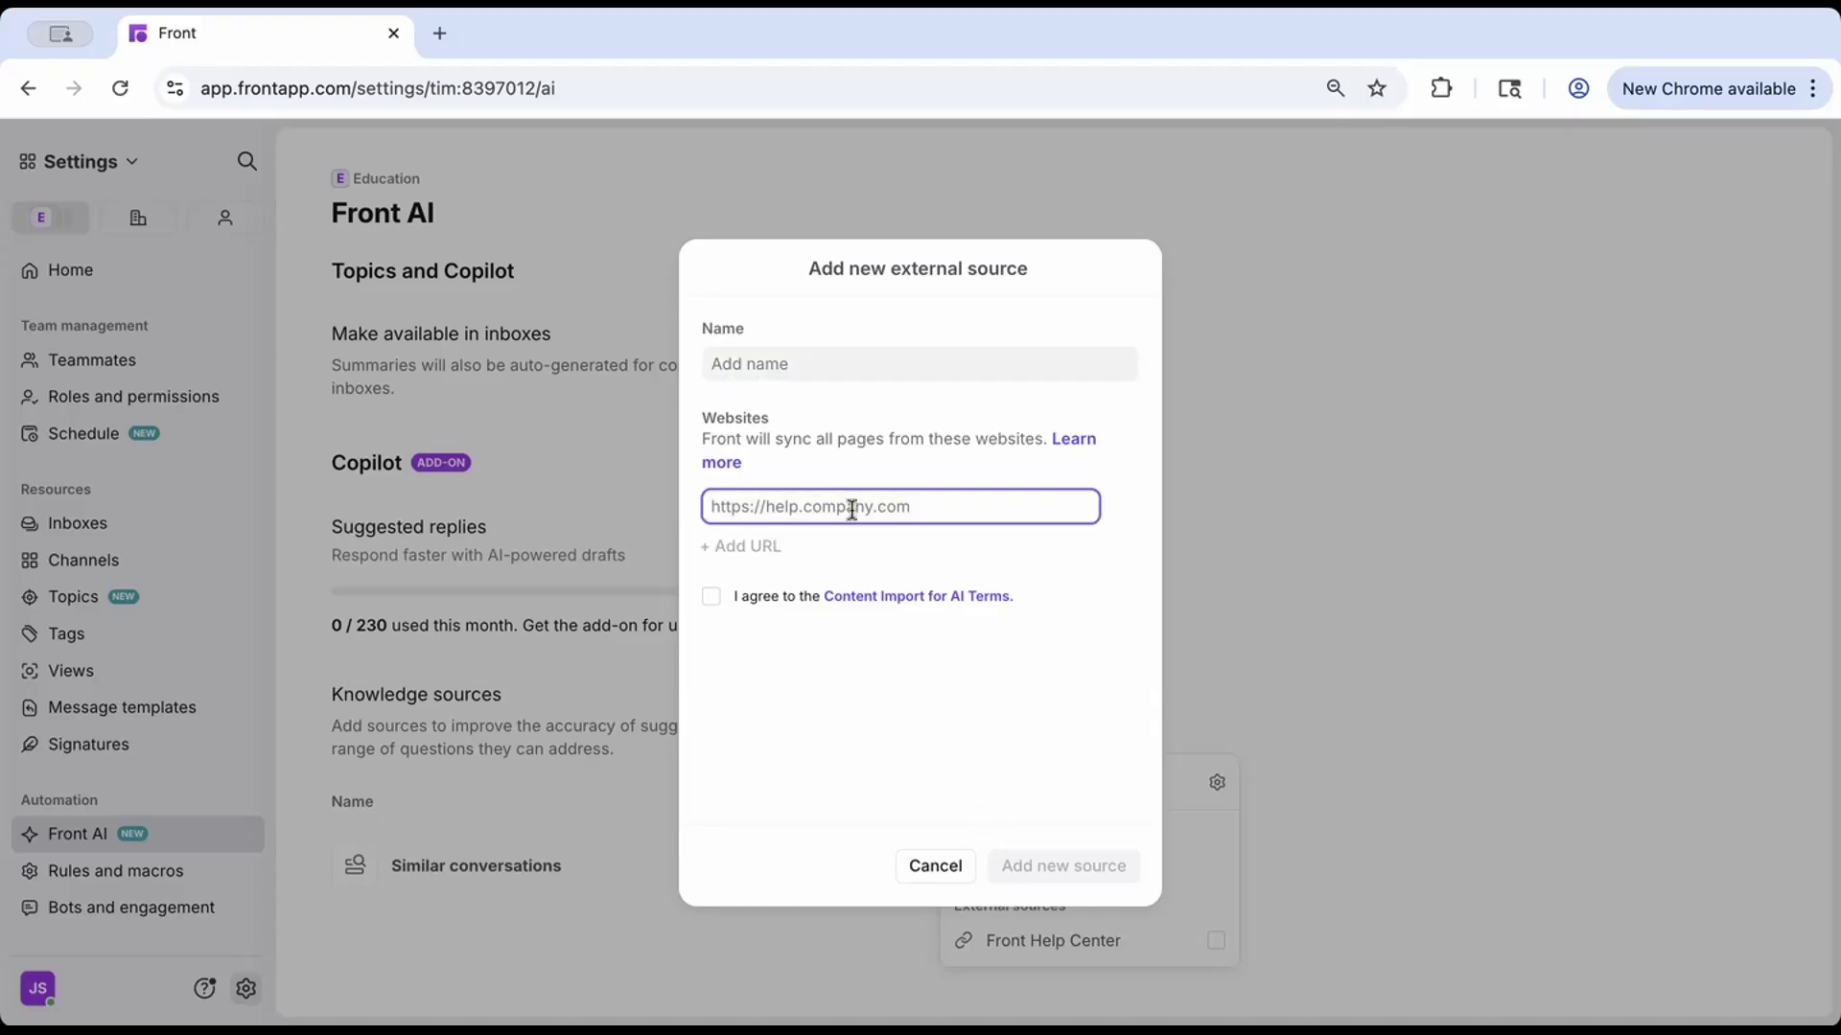
pyautogui.click(928, 866)
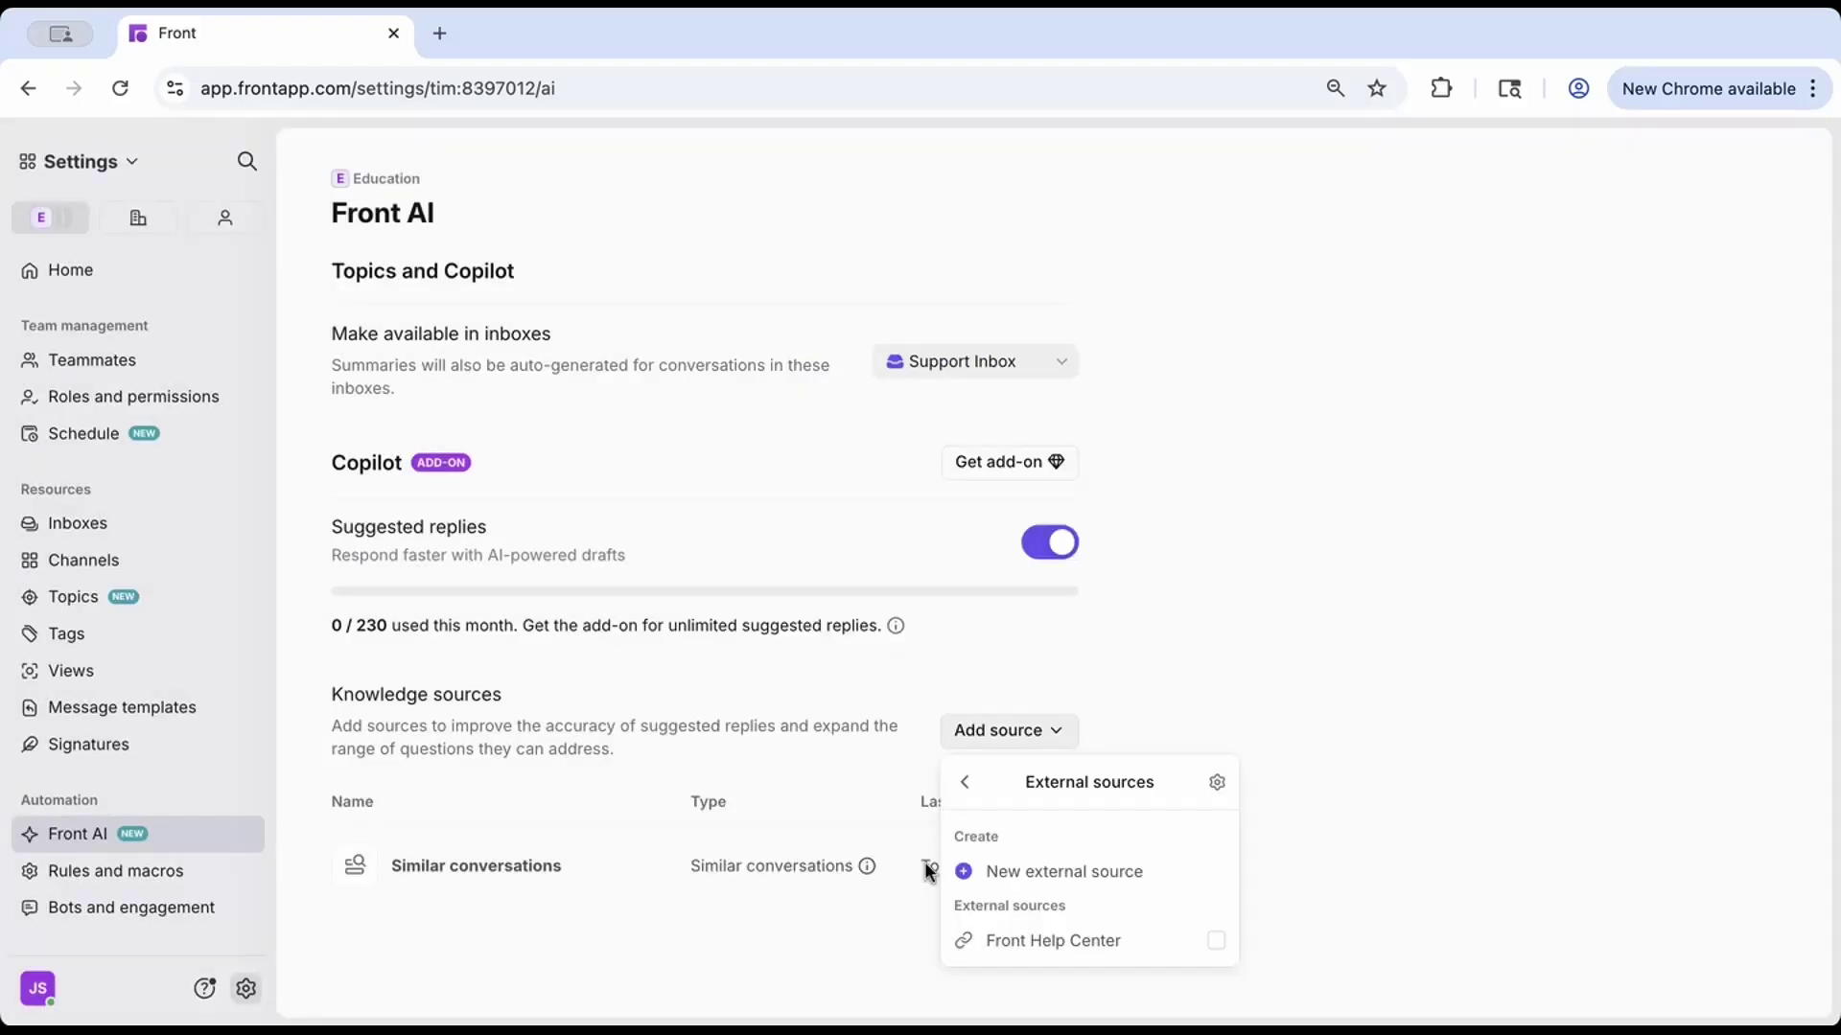
pyautogui.click(897, 914)
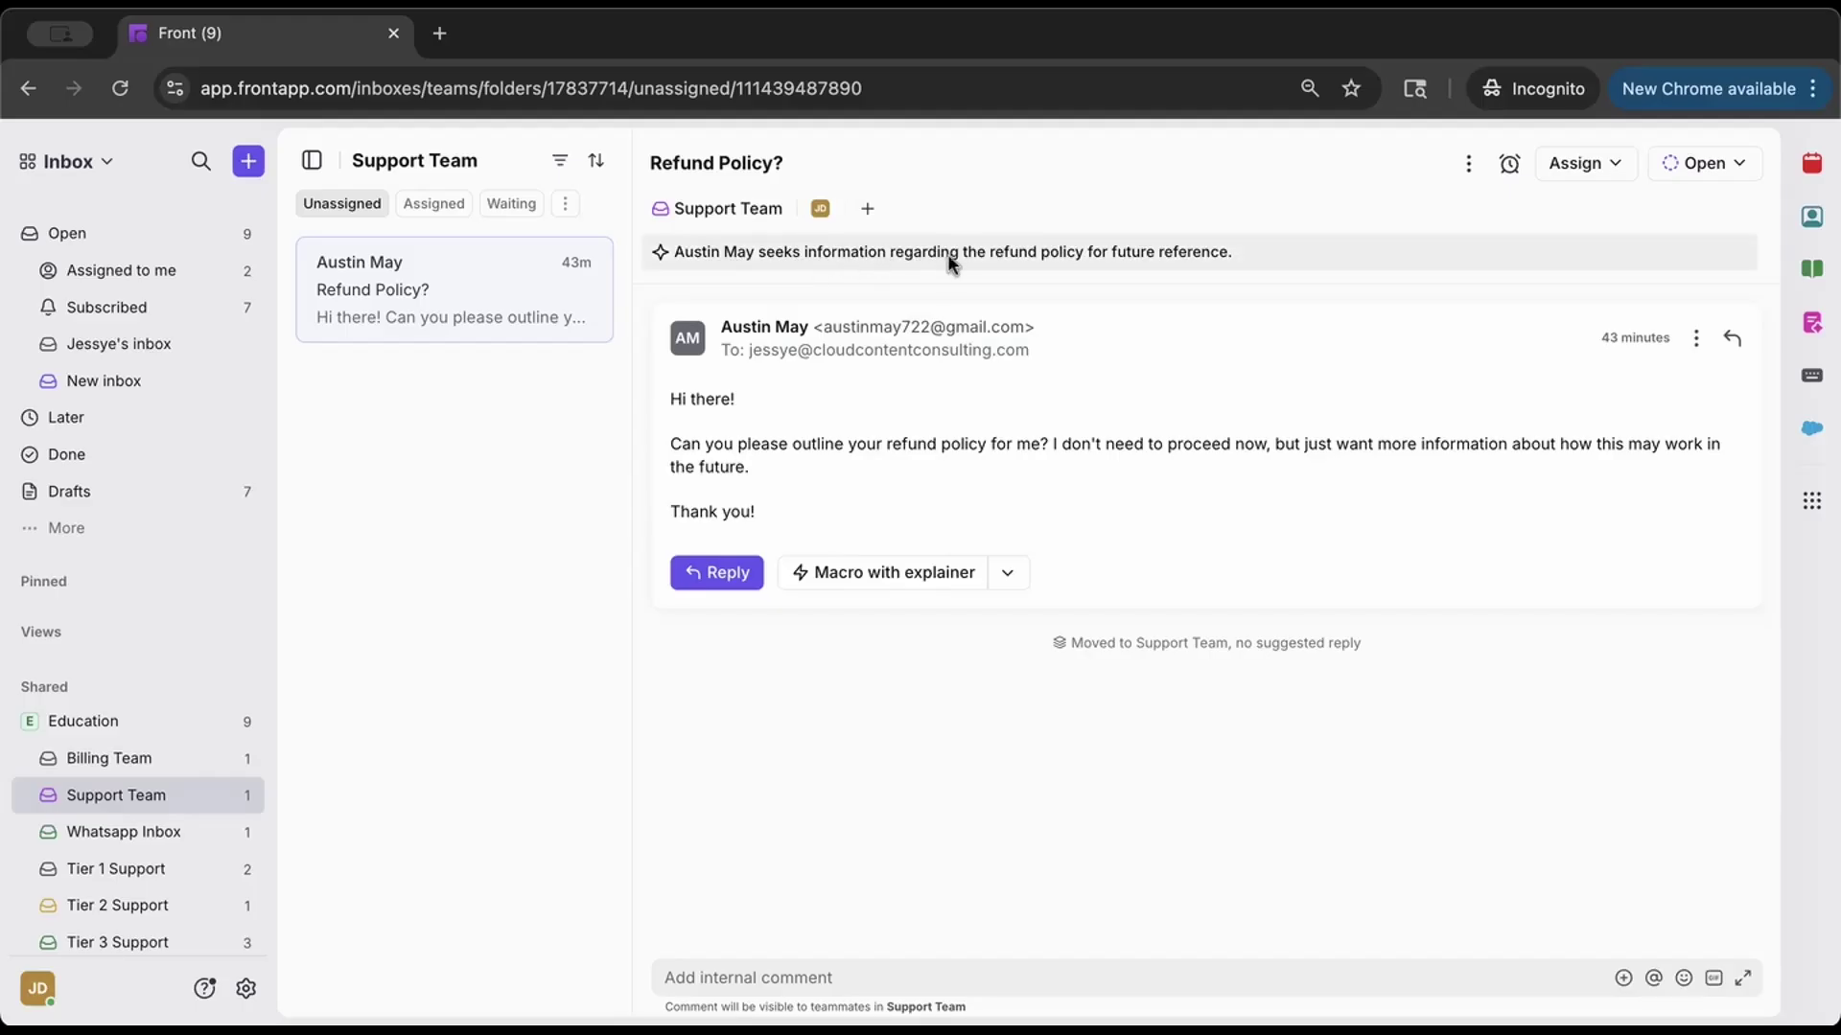
# Reply to the "Refund Policy?" conversation with an AI-composed draft and expand the draft text.
pyautogui.click(731, 574)
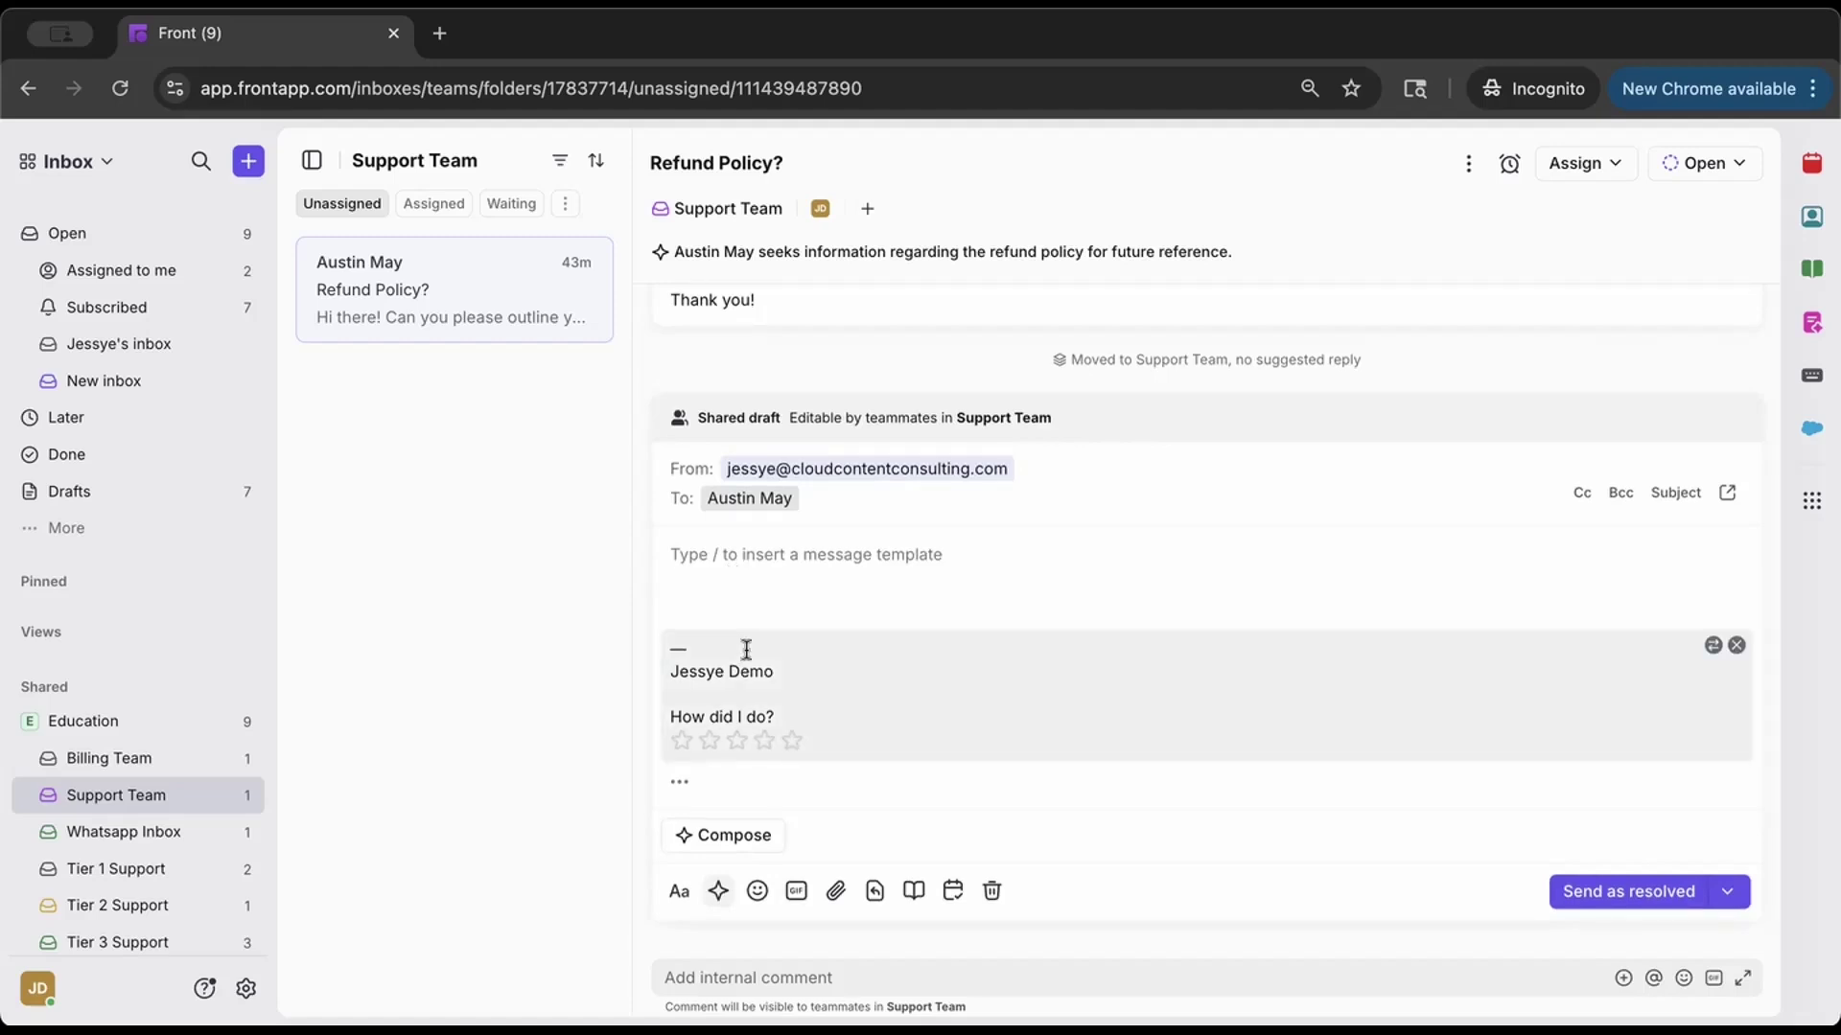
pyautogui.click(707, 835)
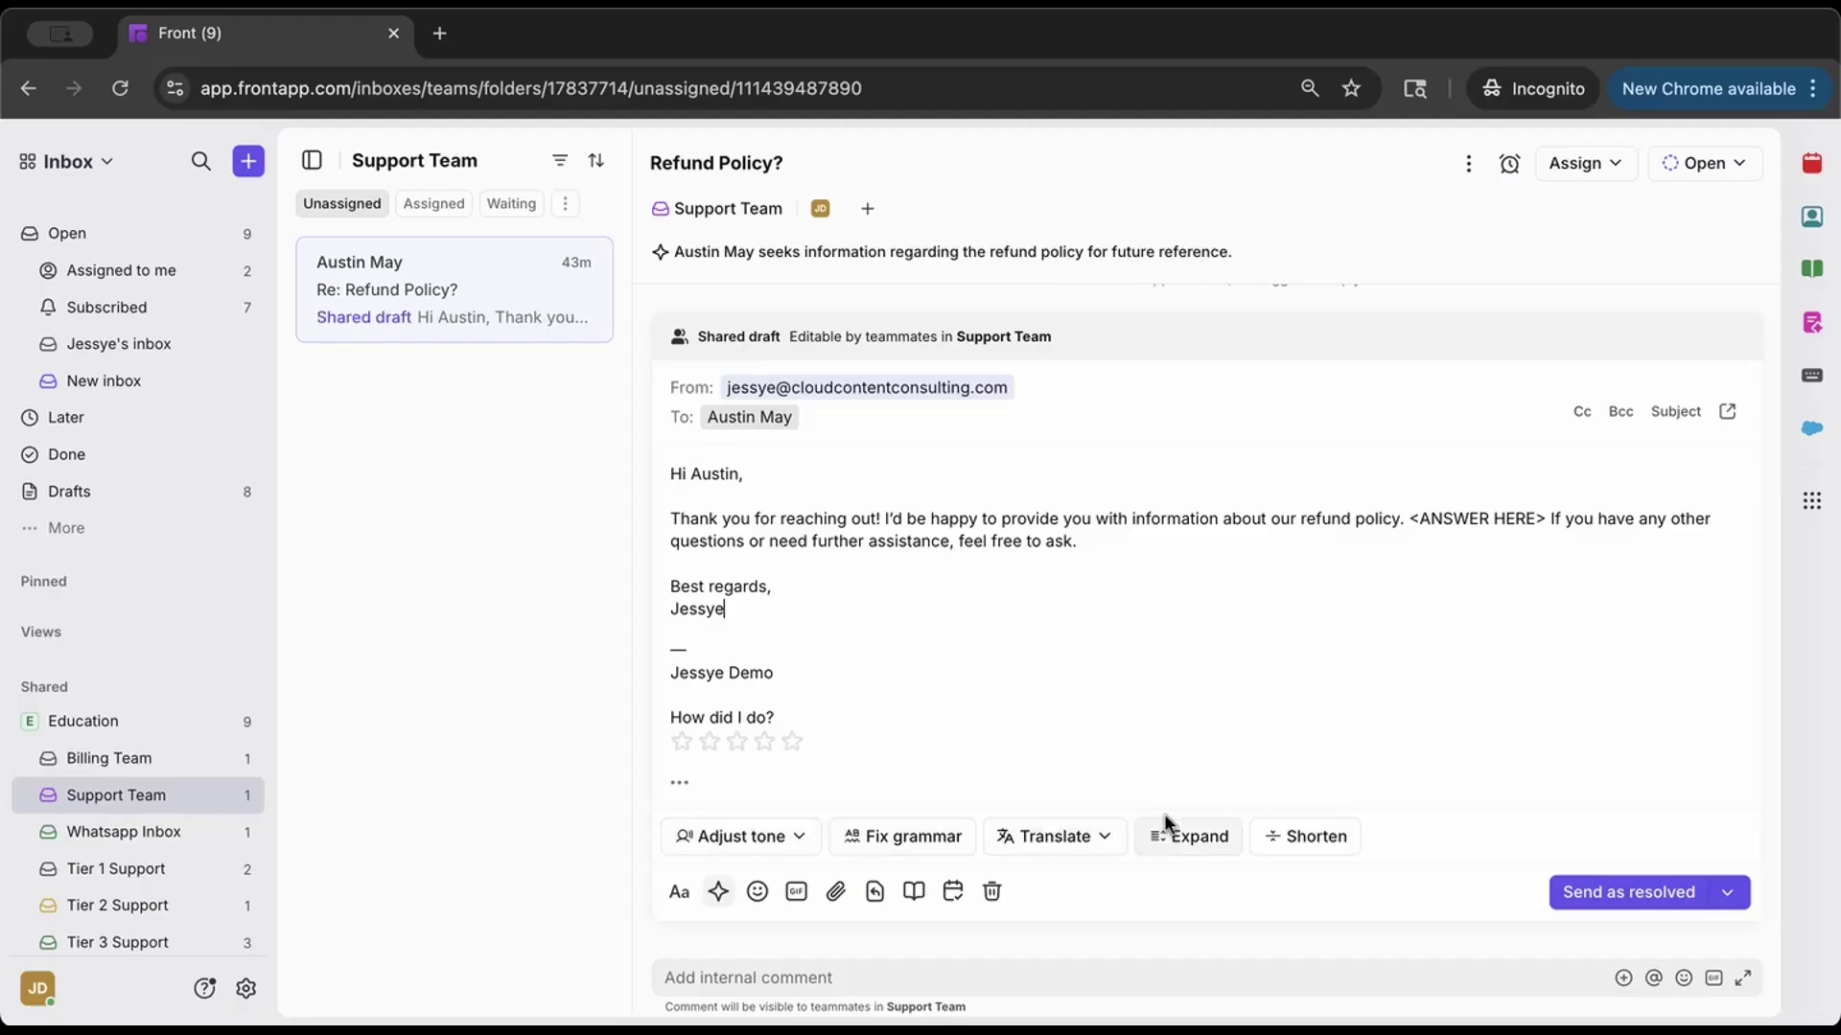
pyautogui.click(1194, 834)
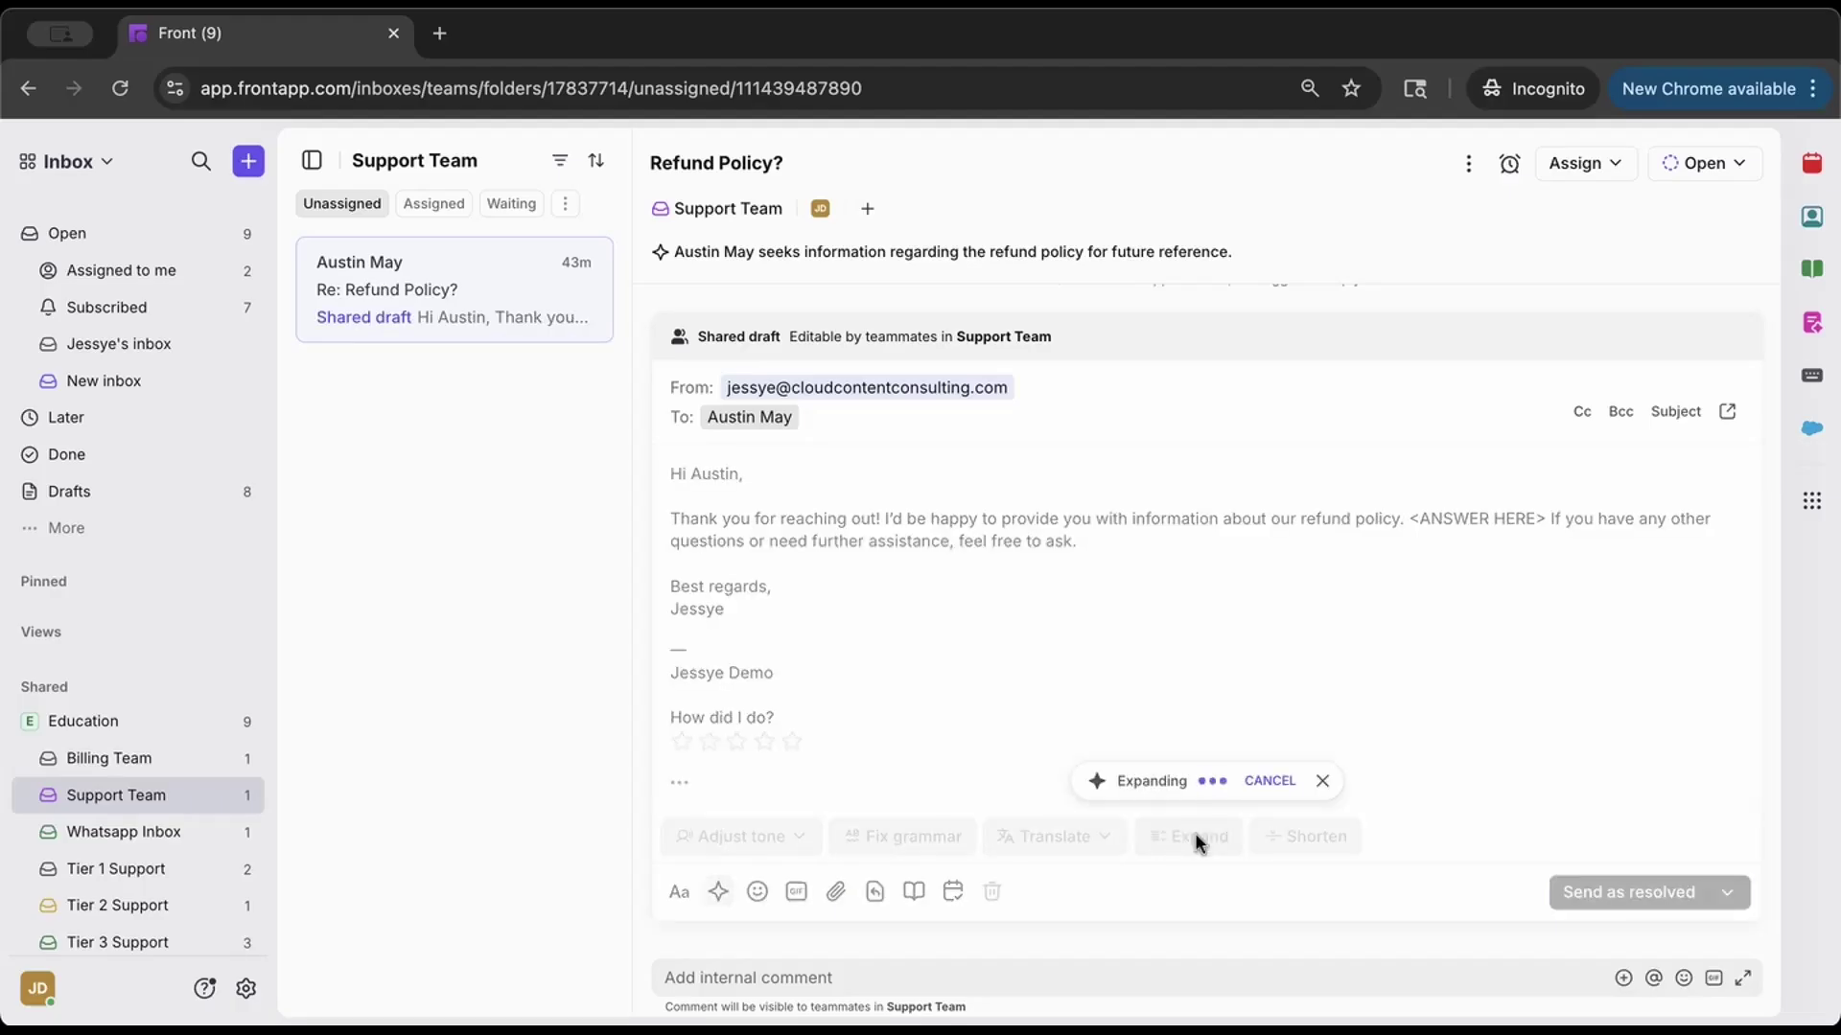